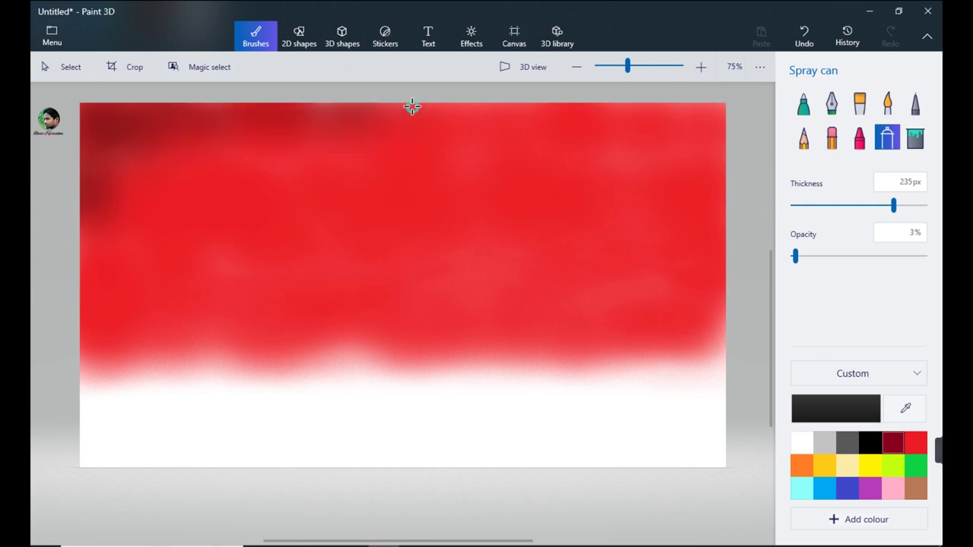
Step: Shade the upper part and sides of the red sky with soft black Spray can strokes at 235 px thickness and 1% opacity
mouse_move(82, 129)
left_mouse_down()
mouse_move(630, 104)
mouse_move(99, 108)
mouse_move(719, 106)
left_mouse_up()
mouse_move(488, 144)
left_mouse_down()
mouse_move(194, 134)
mouse_move(547, 152)
mouse_move(723, 114)
mouse_move(302, 104)
mouse_move(489, 136)
mouse_move(723, 208)
mouse_move(611, 151)
mouse_move(285, 203)
mouse_move(99, 250)
mouse_move(191, 225)
left_mouse_up()
mouse_move(594, 176)
left_mouse_down()
mouse_move(587, 172)
mouse_move(666, 135)
mouse_move(639, 220)
mouse_move(395, 151)
mouse_move(556, 152)
left_mouse_up()
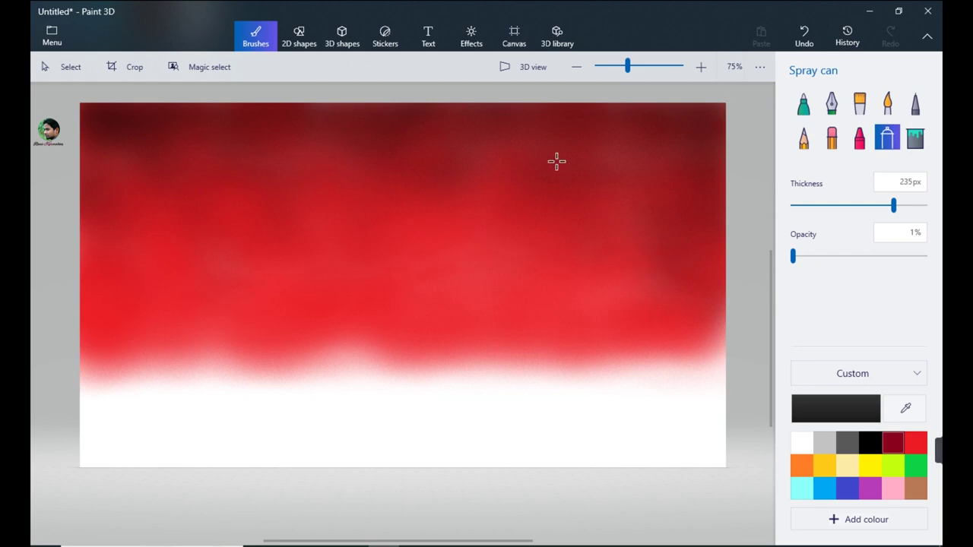
mouse_move(145, 109)
left_mouse_down()
mouse_move(78, 282)
mouse_move(109, 175)
mouse_move(118, 316)
mouse_move(76, 287)
mouse_move(223, 122)
mouse_move(178, 252)
mouse_move(276, 190)
left_mouse_up()
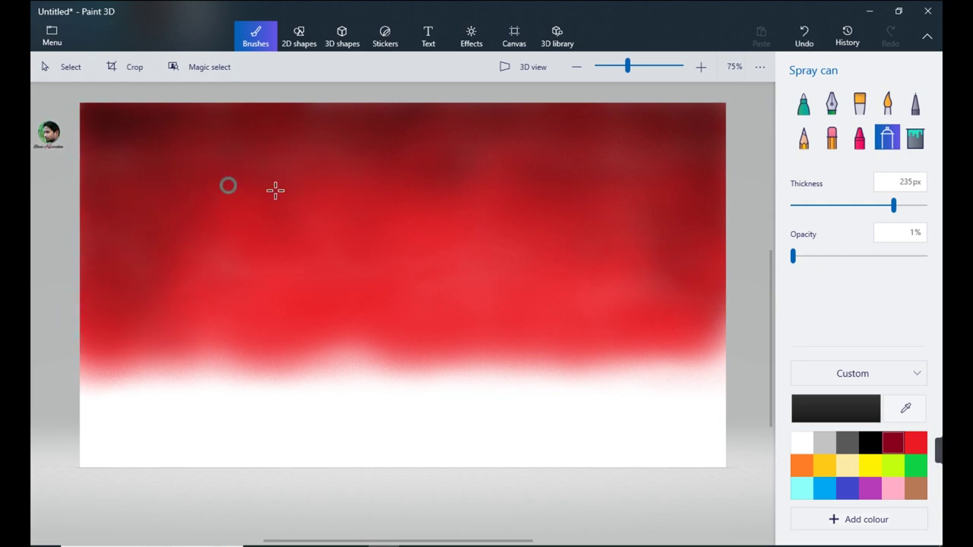
Step: Spray a dark red patch on the blank white area and blend the same colour across the upper sky
left_click(893, 444)
left_click(812, 403)
left_click(441, 410)
left_click_drag(264, 405, 253, 410)
left_click_drag(279, 148, 425, 114)
left_click_drag(254, 192, 530, 200)
Step: Spray bright red over the middle of the sky to soften the transition into the dark shading
left_click(916, 443)
mouse_move(292, 213)
left_mouse_down()
mouse_move(423, 289)
mouse_move(167, 319)
mouse_move(174, 241)
left_mouse_up()
left_click_drag(230, 160, 293, 220)
mouse_move(296, 140)
left_mouse_down()
mouse_move(517, 139)
mouse_move(406, 175)
mouse_move(587, 243)
left_mouse_up()
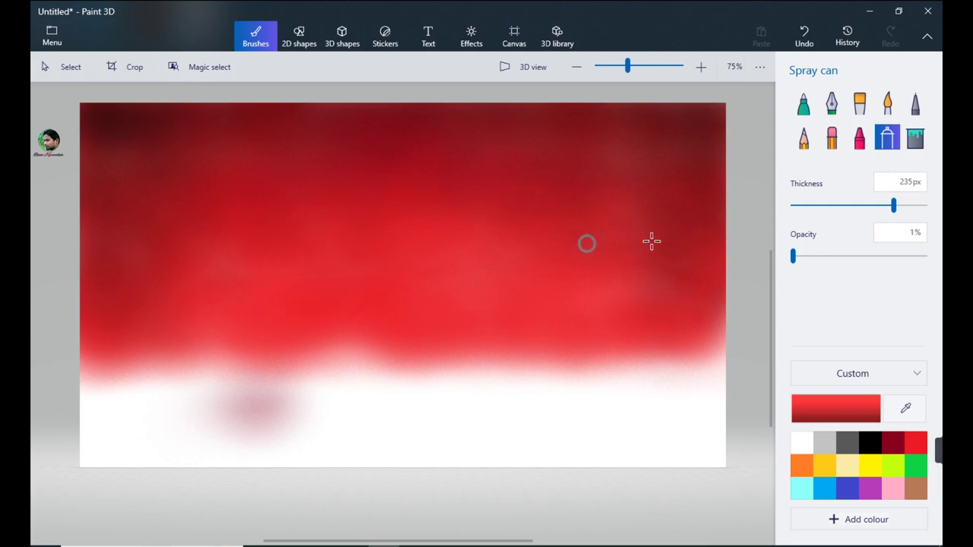
mouse_move(651, 241)
left_mouse_down()
mouse_move(671, 221)
mouse_move(632, 330)
left_mouse_up()
Step: Build a black vignette with the Spray can along the sky's top edge, upper corners and both sides
left_click(871, 443)
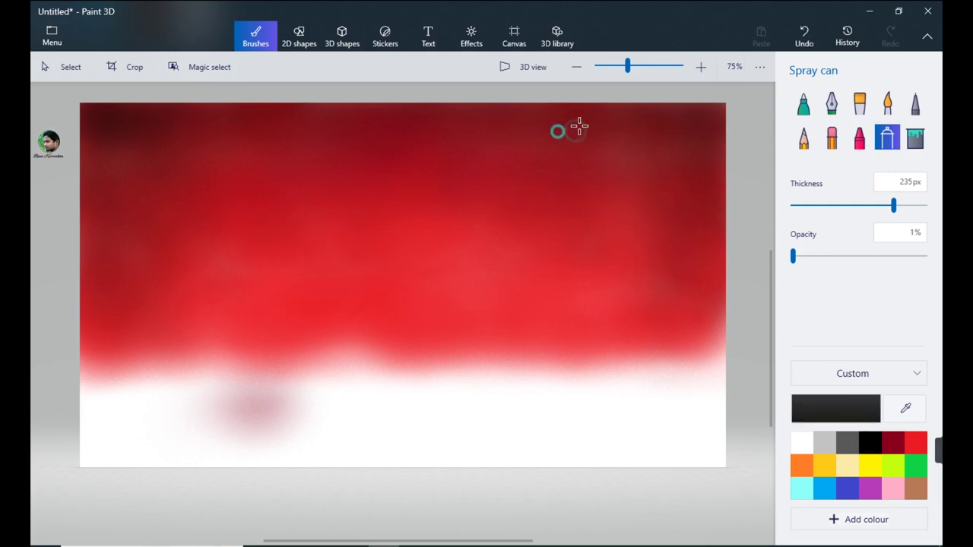
mouse_move(200, 100)
left_mouse_down()
mouse_move(163, 100)
mouse_move(71, 226)
mouse_move(107, 192)
left_mouse_up()
mouse_move(301, 103)
left_mouse_down()
mouse_move(691, 104)
mouse_move(726, 168)
left_mouse_up()
mouse_move(575, 102)
left_mouse_down()
mouse_move(504, 107)
mouse_move(702, 188)
mouse_move(719, 268)
left_mouse_up()
left_click_drag(725, 145, 722, 355)
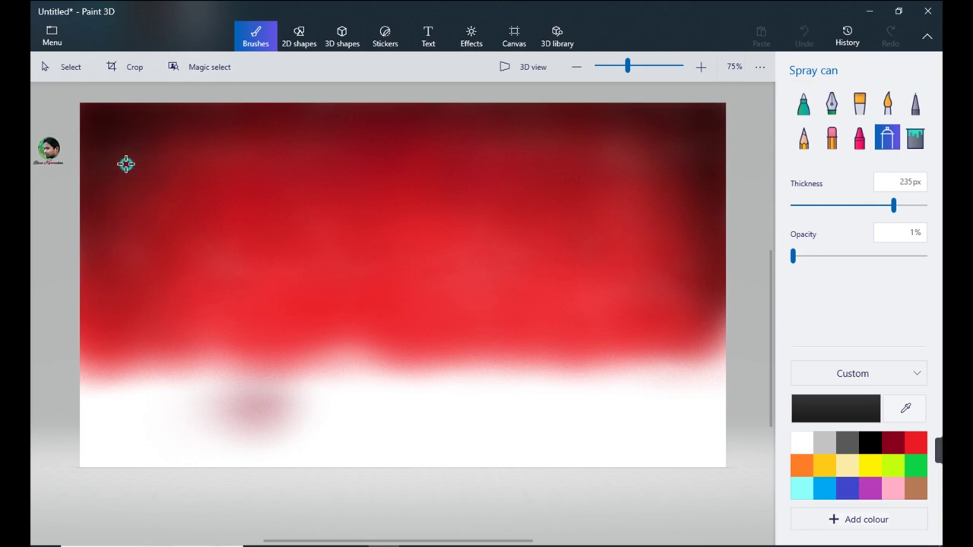
mouse_move(89, 221)
left_mouse_down()
mouse_move(84, 347)
mouse_move(81, 199)
mouse_move(85, 361)
left_mouse_up()
left_click_drag(717, 283, 721, 338)
mouse_move(111, 295)
left_mouse_down()
mouse_move(184, 135)
mouse_move(102, 314)
mouse_move(192, 120)
mouse_move(257, 134)
mouse_move(161, 332)
mouse_move(159, 136)
left_mouse_up()
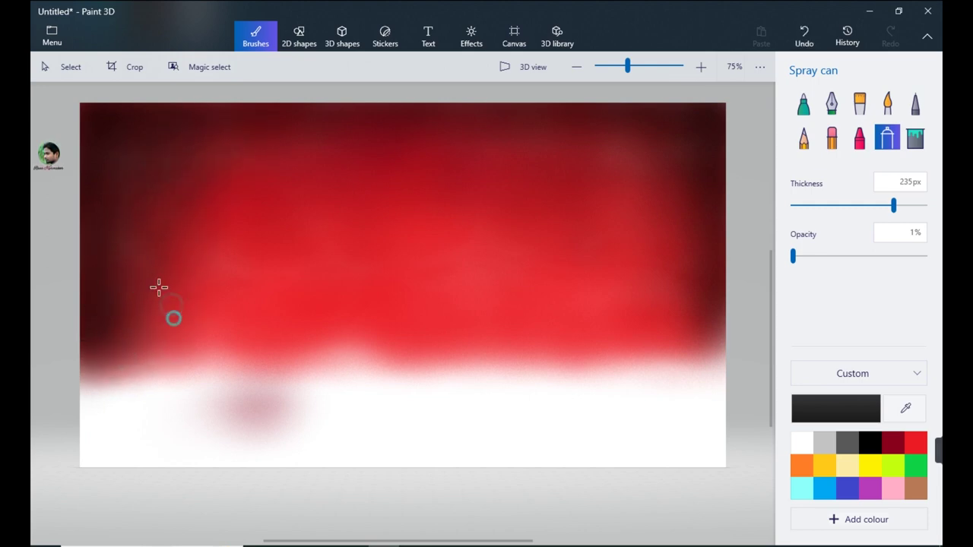
mouse_move(585, 126)
left_mouse_down()
mouse_move(682, 200)
mouse_move(687, 326)
mouse_move(695, 202)
mouse_move(634, 183)
left_mouse_up()
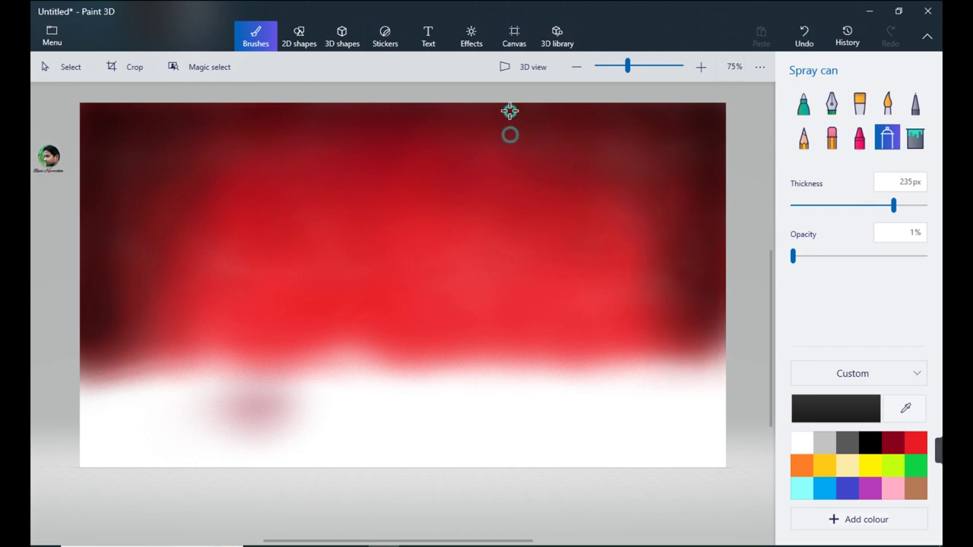
Step: Draw a straight black horizon line across the full canvas width near the lower edge of the red sky
left_click(299, 36)
left_click_drag(71, 357, 745, 359)
left_click(750, 207)
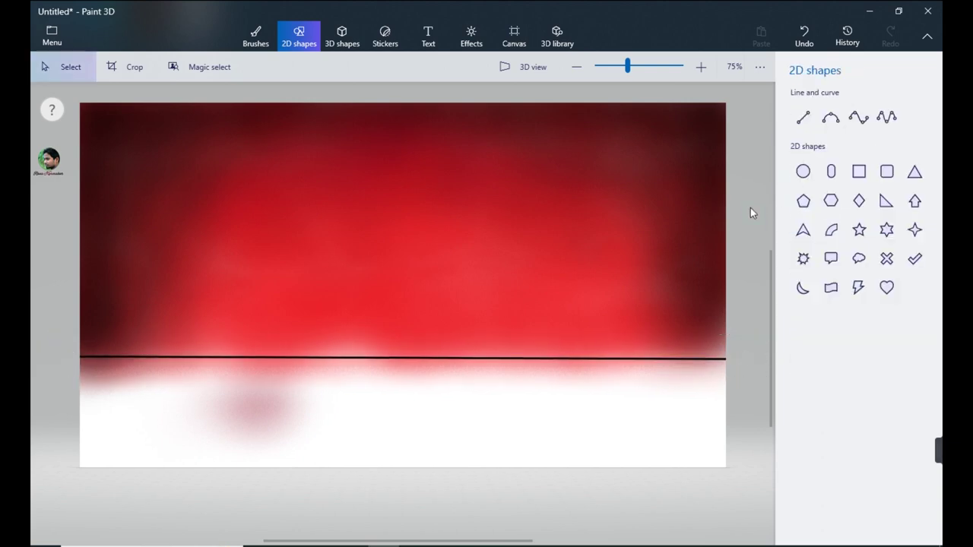
Step: Blend the sky by spraying bright red above the horizon line and along the inner edges of the black vignette
left_click(256, 36)
mouse_move(197, 159)
left_mouse_down()
mouse_move(623, 134)
mouse_move(705, 111)
mouse_move(112, 269)
left_mouse_up()
left_click(915, 443)
mouse_move(738, 348)
left_mouse_down()
mouse_move(341, 349)
mouse_move(630, 360)
mouse_move(155, 350)
mouse_move(513, 353)
mouse_move(471, 338)
left_mouse_up()
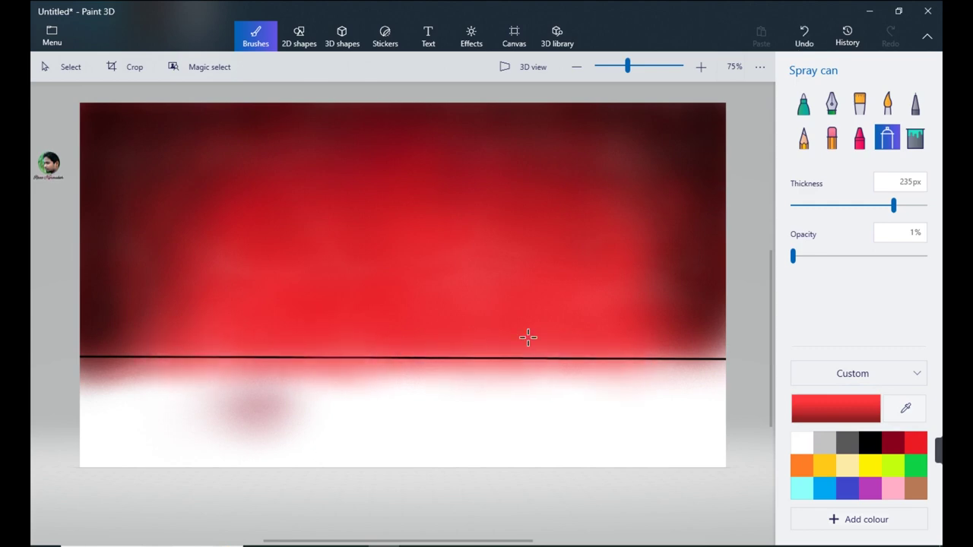
left_click(670, 293)
left_click(673, 262)
left_click(671, 253)
left_click(190, 213)
left_click(160, 287)
left_click(164, 262)
mouse_move(153, 317)
left_mouse_down()
mouse_move(228, 207)
mouse_move(428, 208)
mouse_move(535, 181)
mouse_move(595, 218)
mouse_move(448, 171)
left_mouse_up()
mouse_move(363, 154)
left_mouse_down()
mouse_move(349, 157)
mouse_move(504, 162)
mouse_move(490, 158)
left_mouse_up()
mouse_move(426, 182)
left_mouse_down()
mouse_move(580, 178)
mouse_move(495, 152)
left_mouse_up()
Step: Draw a small circle for the moon in the middle of the sky, above the horizon line
left_click(298, 36)
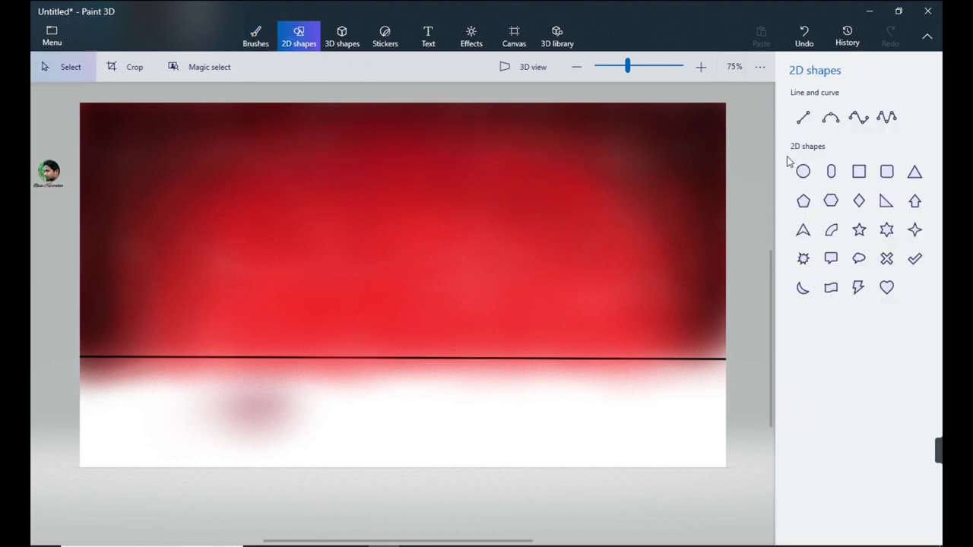
left_click(804, 169)
left_click_drag(370, 233, 431, 312)
Step: Set both the fill and the outline of the moon circle to white
left_click(804, 128)
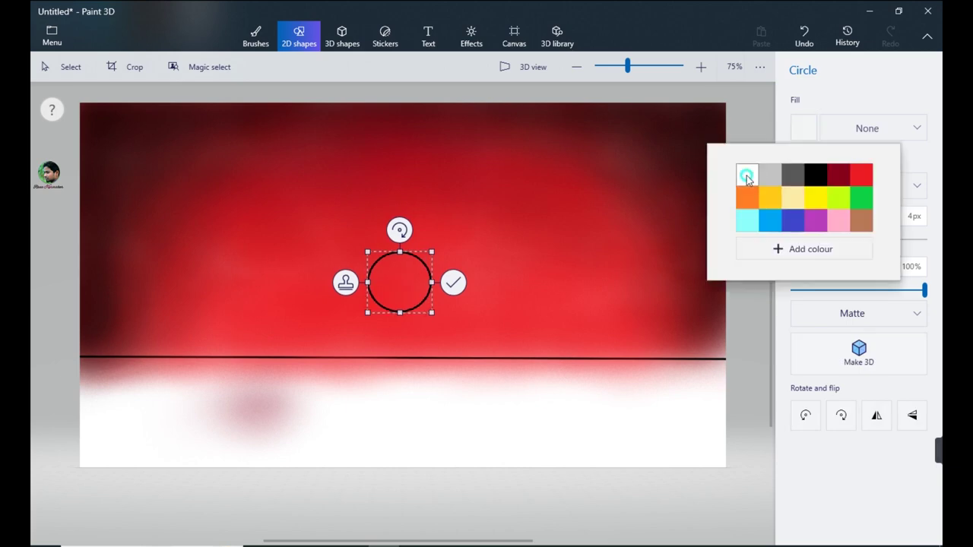
left_click(758, 172)
left_click(804, 186)
left_click(862, 227)
left_click(804, 128)
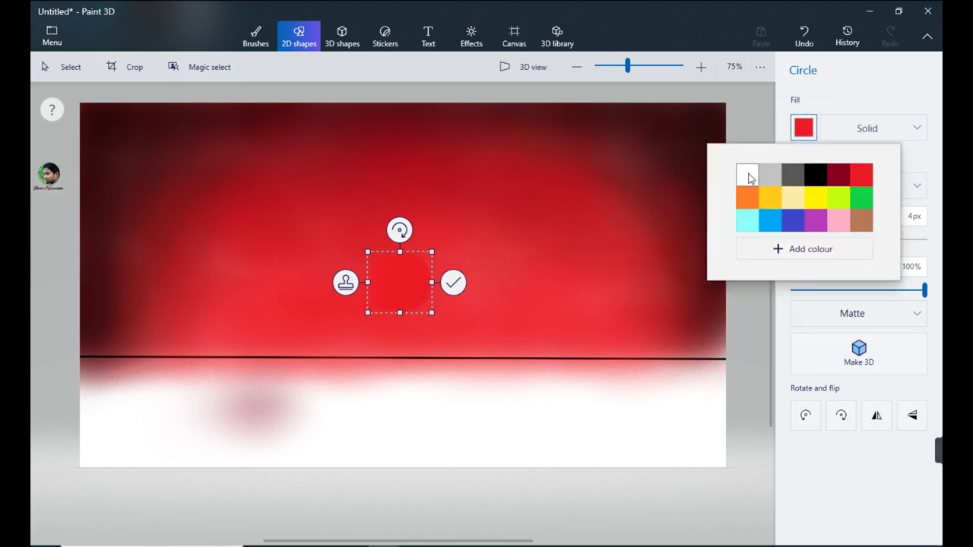
left_click(747, 175)
left_click(803, 187)
left_click(758, 181)
left_click(758, 182)
Step: Tint the moon with light red spray and dab red crater spots on it with a 20 px Crayon at 100% opacity
left_click(256, 35)
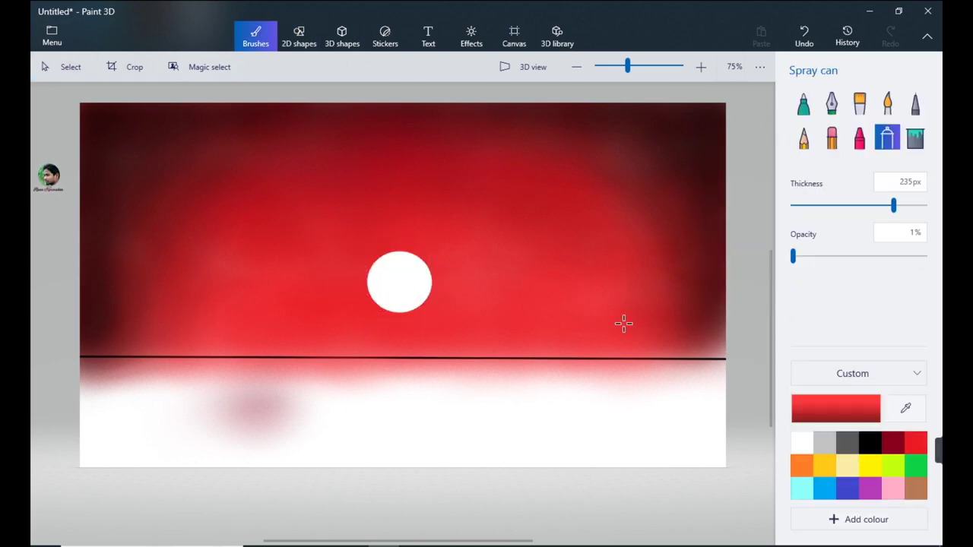
mouse_move(392, 268)
left_mouse_down()
mouse_move(399, 301)
mouse_move(417, 270)
mouse_move(422, 293)
mouse_move(385, 265)
mouse_move(424, 295)
mouse_move(421, 265)
mouse_move(415, 303)
mouse_move(376, 296)
mouse_move(407, 299)
mouse_move(397, 301)
mouse_move(412, 279)
left_mouse_up()
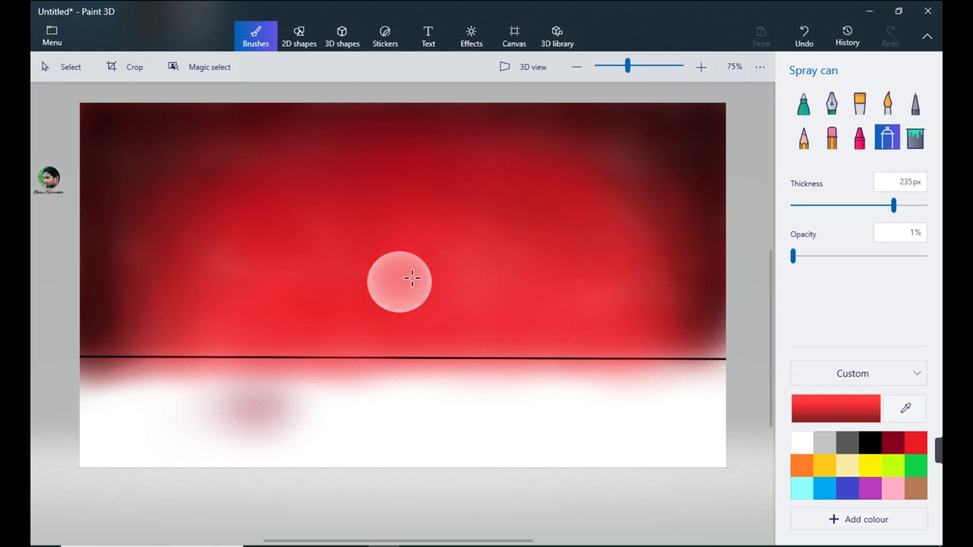
left_click(859, 137)
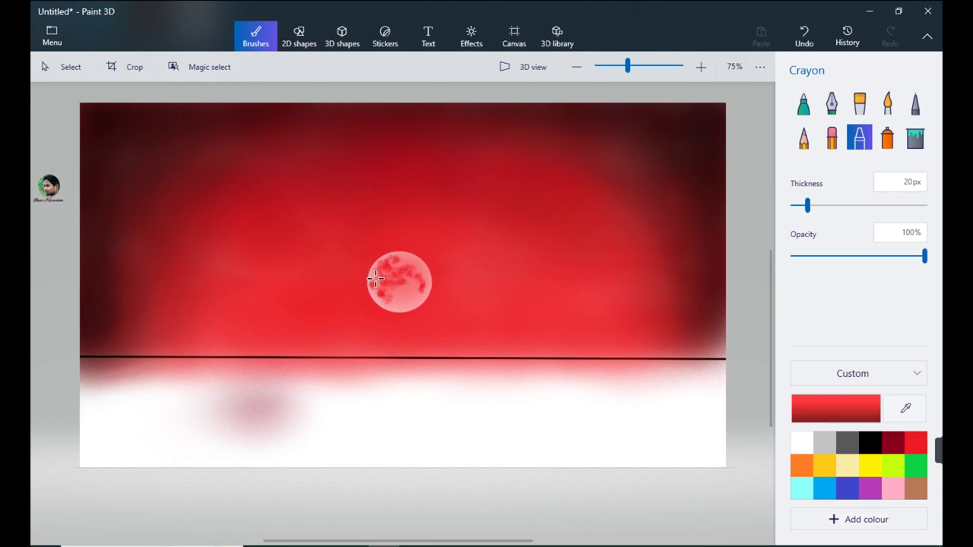
Step: Spray a soft white glow over and around the moon with the Spray can at 235 px and 1% opacity
left_click(887, 137)
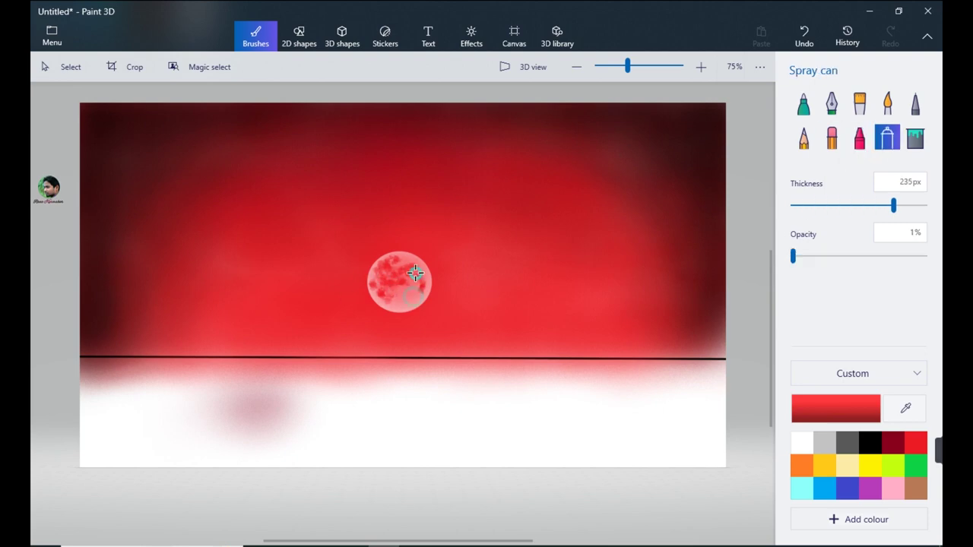
left_click(809, 449)
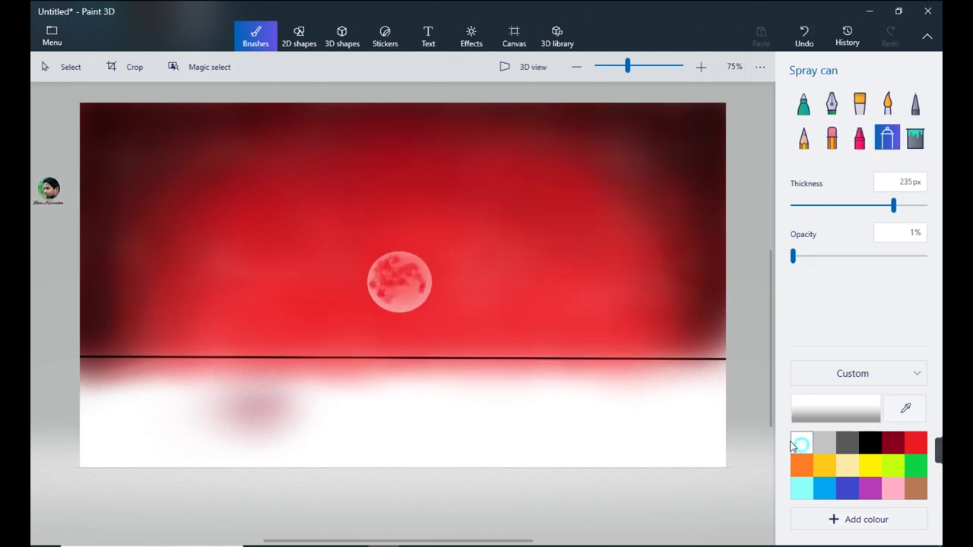
mouse_move(402, 304)
left_mouse_down()
mouse_move(384, 261)
mouse_move(433, 284)
left_mouse_up()
mouse_move(385, 303)
left_mouse_down()
mouse_move(425, 293)
mouse_move(375, 286)
mouse_move(419, 284)
mouse_move(398, 277)
mouse_move(405, 303)
left_mouse_up()
Step: Dab dark red and bright red crater spots on the moon with the Crayon at 20 px and 52% opacity
left_click(916, 443)
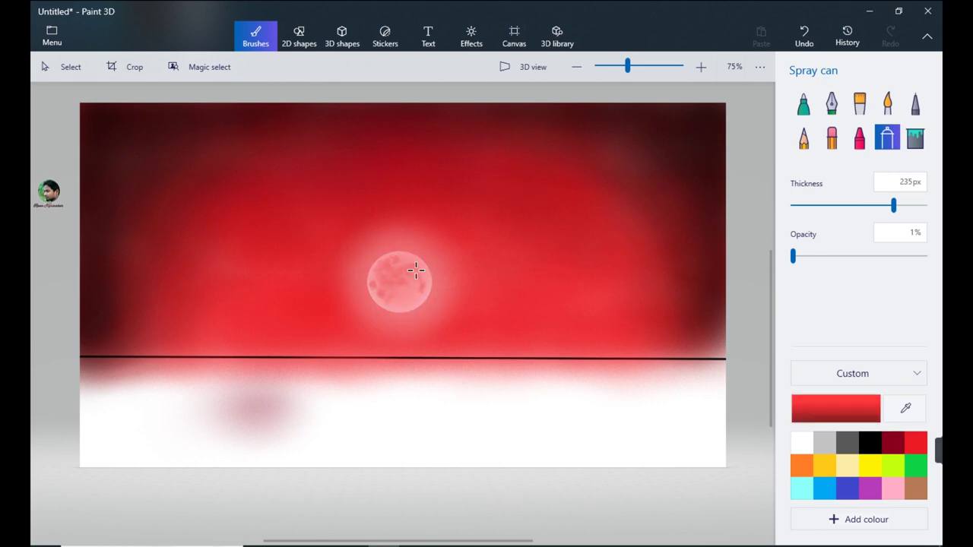
left_click(859, 137)
left_click(836, 408)
left_click(415, 415)
mouse_move(808, 205)
left_mouse_down()
mouse_move(797, 205)
mouse_move(808, 205)
left_mouse_up()
left_click(861, 256)
left_click_drag(390, 276, 376, 283)
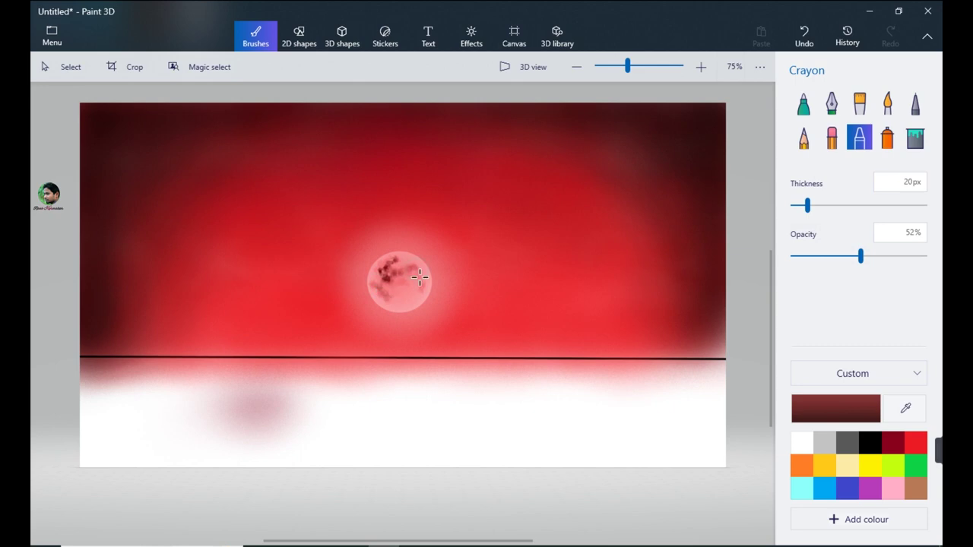
left_click(917, 442)
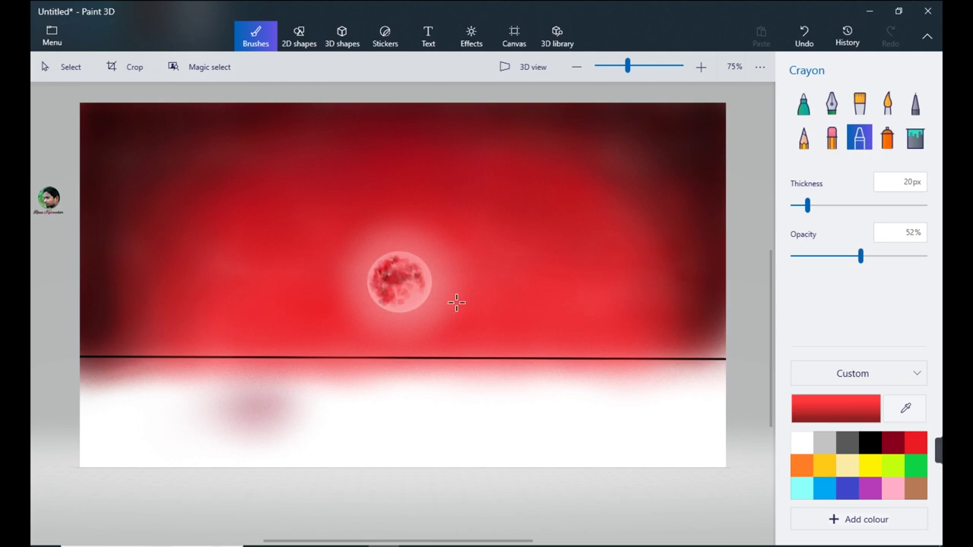
Step: Soften the crater spots and strengthen the moon's halo with white spray
left_click(887, 138)
left_click(802, 443)
left_click(387, 283)
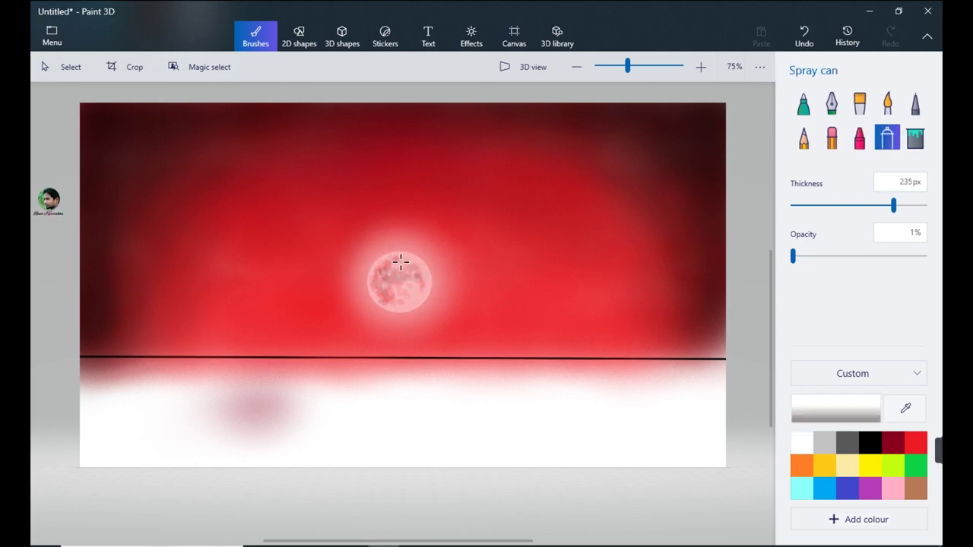
Step: Add fresh red crater spots over the moon's surface with the 20 px Crayon at 52% opacity
left_click(860, 138)
left_click(916, 443)
left_click_drag(396, 262, 382, 278)
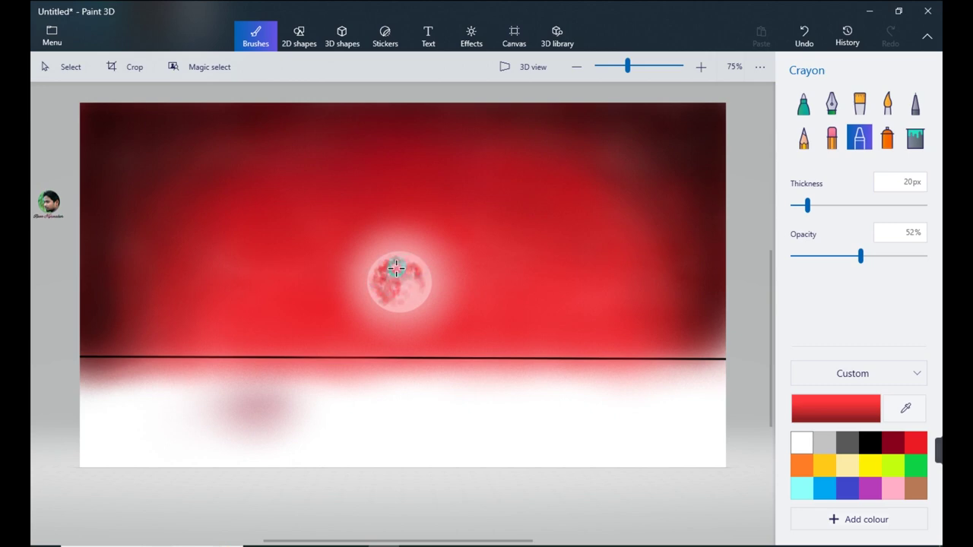
Step: Draw a wavy black hill ridge across the canvas just above the horizon line with a 5 px Marker
left_click(803, 103)
left_click(871, 443)
mouse_move(84, 317)
left_mouse_down()
mouse_move(507, 334)
mouse_move(740, 330)
left_mouse_up()
Step: Fill the area between the hill ridge and the horizon line with solid black Marker strokes
mouse_move(575, 343)
left_mouse_down()
mouse_move(576, 352)
mouse_move(644, 329)
mouse_move(624, 332)
mouse_move(656, 342)
mouse_move(528, 337)
mouse_move(539, 332)
mouse_move(487, 346)
mouse_move(545, 335)
left_mouse_up()
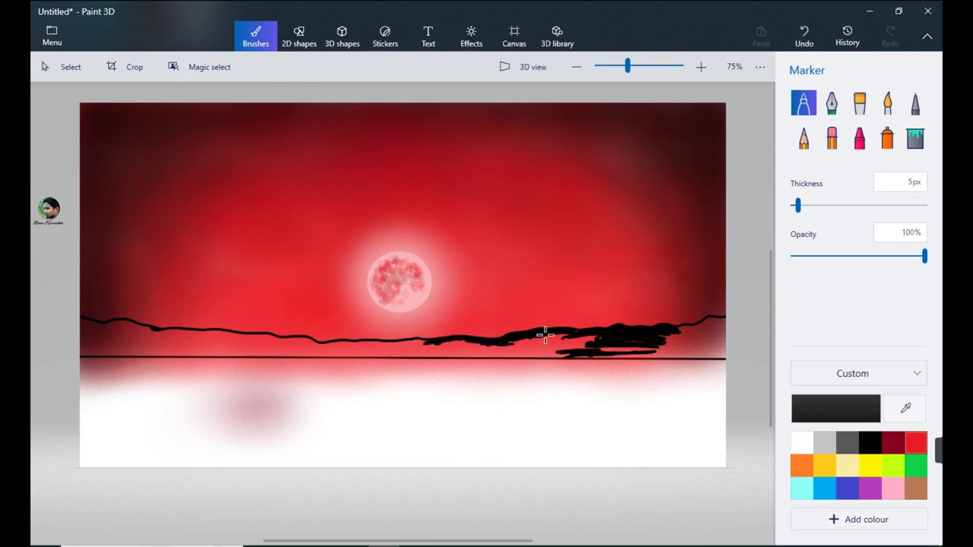
mouse_move(677, 330)
left_mouse_down()
mouse_move(717, 320)
mouse_move(689, 335)
mouse_move(704, 342)
mouse_move(656, 349)
left_mouse_up()
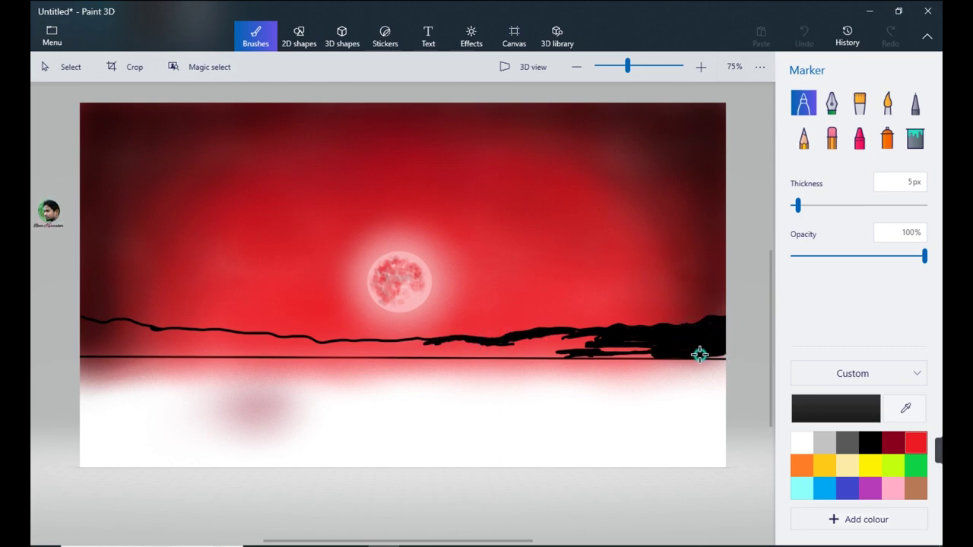
mouse_move(511, 345)
left_mouse_down()
mouse_move(581, 336)
mouse_move(497, 340)
mouse_move(586, 344)
mouse_move(630, 332)
mouse_move(631, 355)
left_mouse_up()
mouse_move(411, 342)
left_mouse_down()
mouse_move(549, 353)
mouse_move(599, 345)
mouse_move(608, 357)
mouse_move(298, 351)
mouse_move(386, 345)
mouse_move(375, 343)
mouse_move(347, 347)
mouse_move(505, 356)
left_mouse_up()
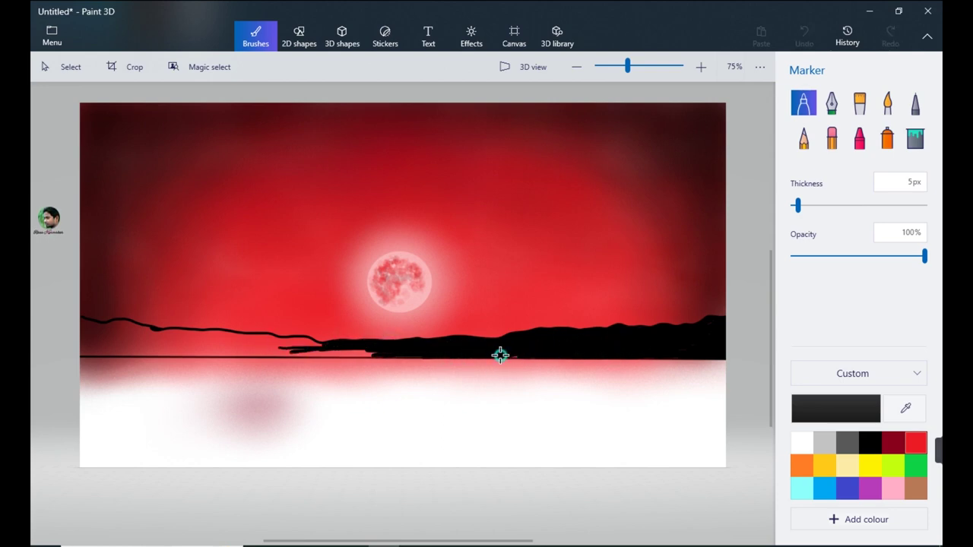
mouse_move(81, 324)
left_mouse_down()
mouse_move(147, 330)
mouse_move(81, 328)
mouse_move(122, 331)
mouse_move(69, 336)
mouse_move(88, 350)
mouse_move(76, 357)
mouse_move(137, 340)
mouse_move(101, 339)
mouse_move(153, 345)
mouse_move(158, 334)
mouse_move(215, 332)
mouse_move(154, 339)
mouse_move(189, 336)
mouse_move(164, 354)
mouse_move(227, 335)
left_mouse_up()
mouse_move(285, 344)
left_mouse_down()
mouse_move(184, 342)
mouse_move(257, 348)
mouse_move(235, 355)
mouse_move(337, 353)
mouse_move(294, 362)
left_mouse_up()
Step: Draw thin diagonal highlights on the right-hand hills with a 2 px Marker in a light red sampled from the picture
left_click_drag(798, 206, 794, 205)
left_click(905, 409)
left_click(677, 320)
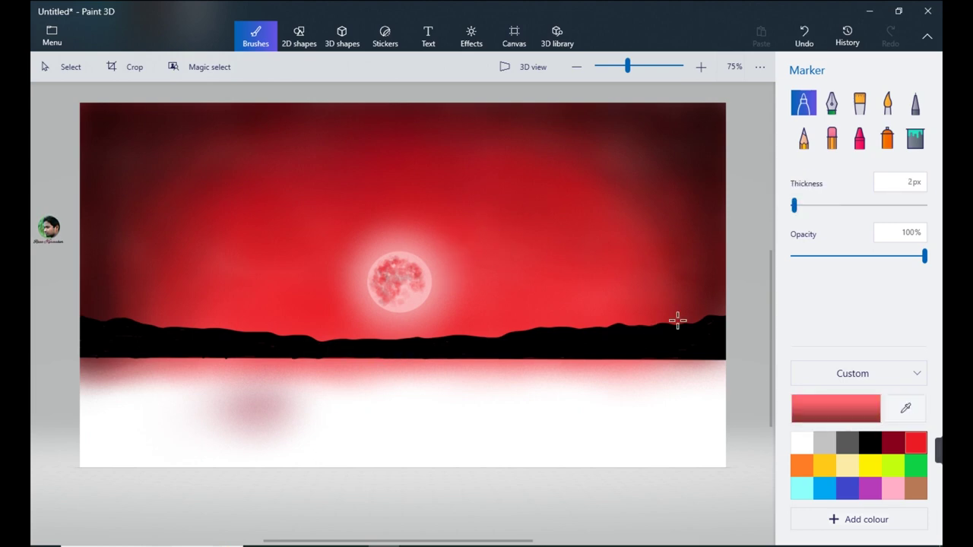
left_click_drag(680, 333, 647, 348)
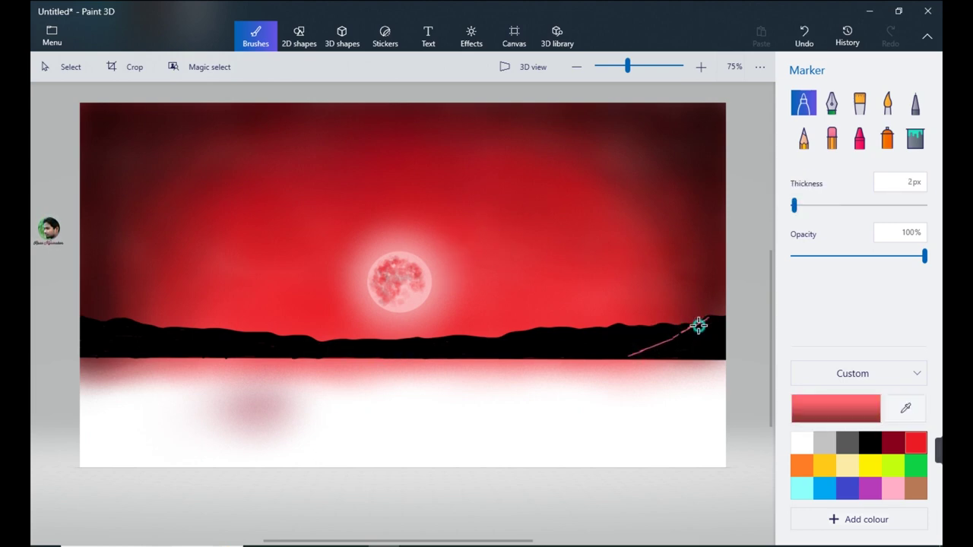
mouse_move(666, 345)
left_mouse_down()
mouse_move(703, 323)
mouse_move(630, 337)
mouse_move(649, 330)
left_mouse_up()
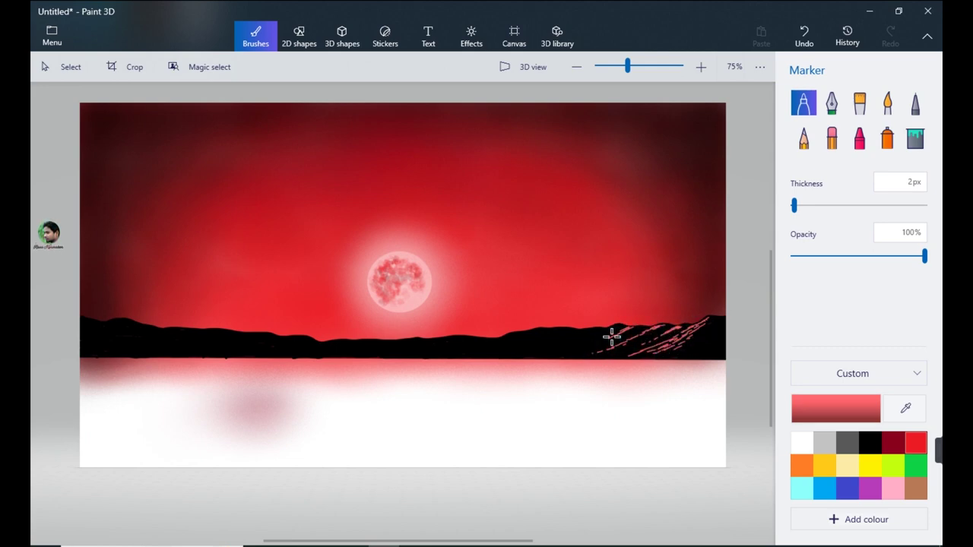
mouse_move(582, 340)
left_mouse_down()
mouse_move(613, 328)
mouse_move(591, 343)
mouse_move(498, 339)
left_mouse_up()
mouse_move(502, 337)
left_mouse_down()
mouse_move(543, 332)
mouse_move(510, 351)
left_mouse_up()
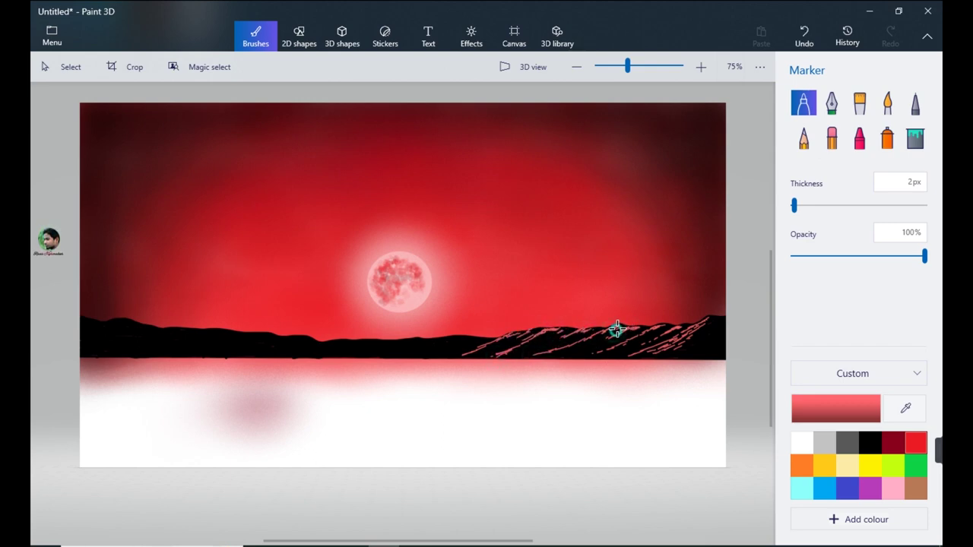
left_click_drag(619, 327, 582, 351)
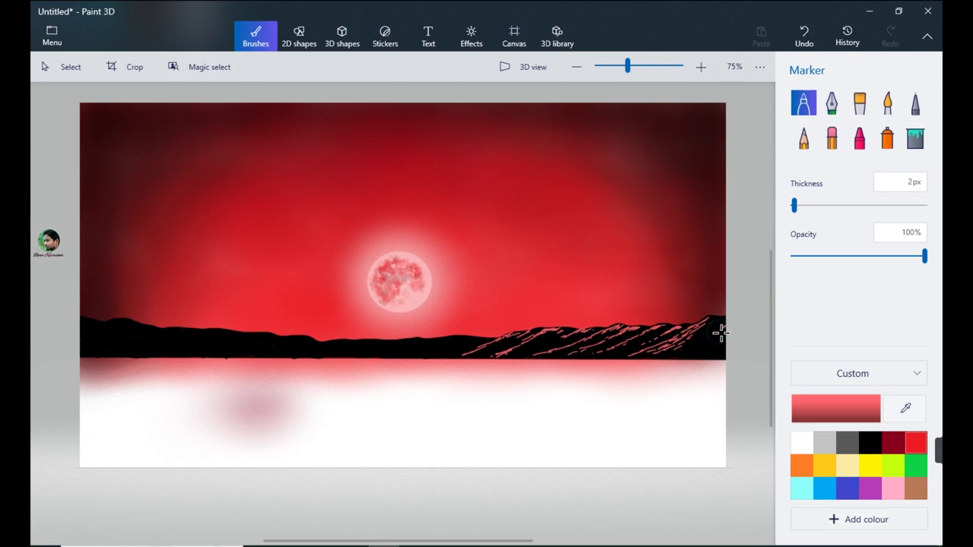
left_click_drag(717, 332, 707, 346)
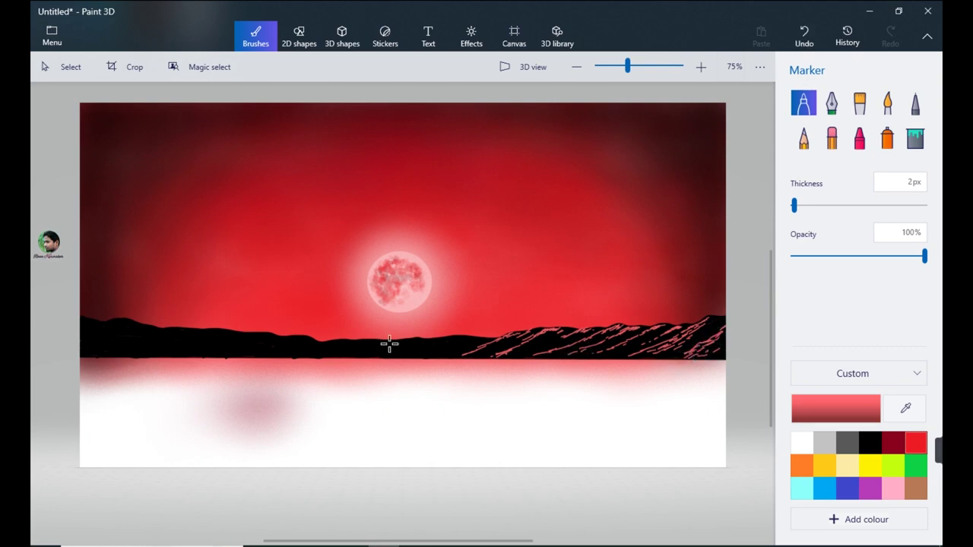
Step: Add light red diagonal highlights to the low hills beneath the moon
left_click_drag(423, 340, 392, 354)
left_click_drag(429, 342, 416, 352)
left_click_drag(481, 332, 446, 348)
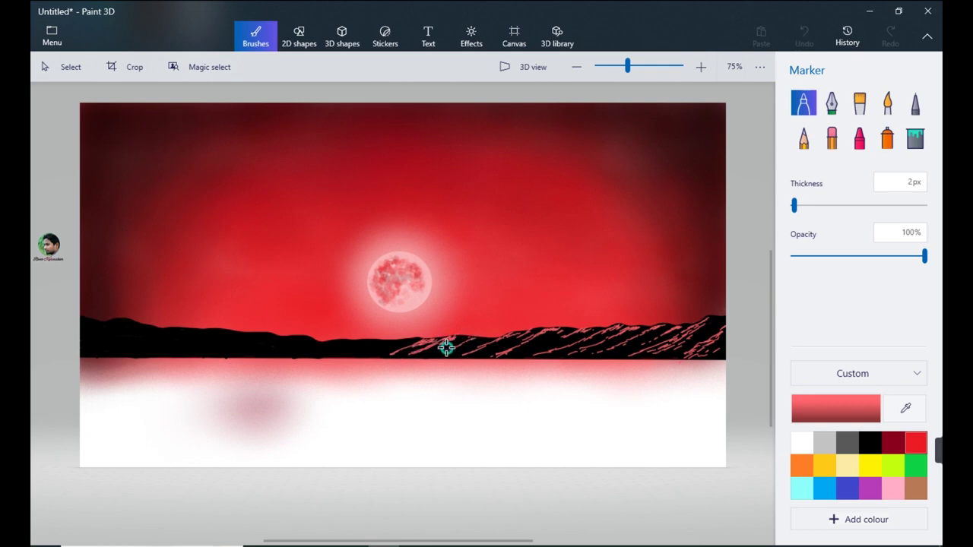
Step: Draw light red highlights sloping down to the right on the left-hand hills, up to the hills below the moon
left_click_drag(96, 324, 157, 341)
left_click_drag(91, 324, 213, 353)
left_click_drag(127, 322, 139, 329)
left_click_drag(201, 330, 251, 353)
left_click_drag(197, 330, 213, 335)
left_click_drag(181, 329, 206, 333)
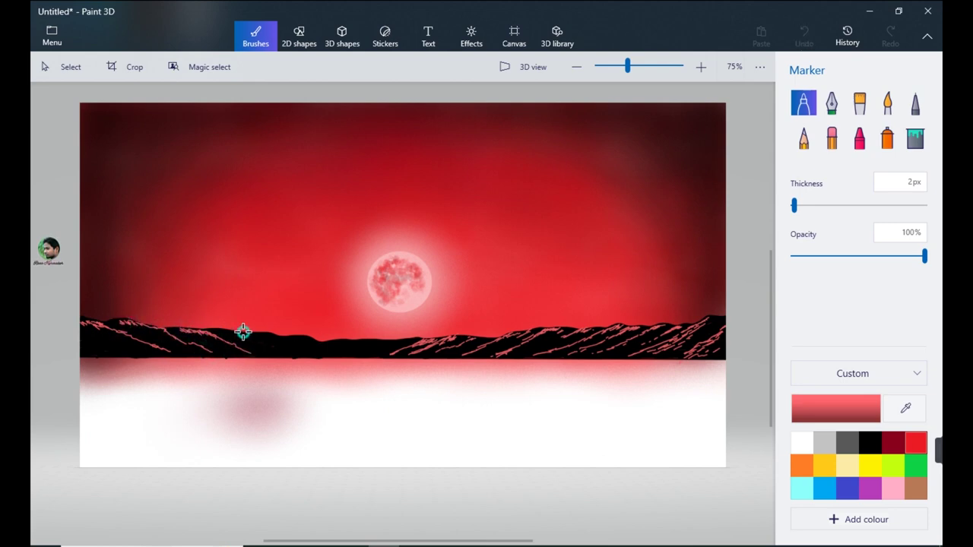
mouse_move(290, 345)
left_mouse_down()
mouse_move(344, 355)
mouse_move(376, 342)
left_mouse_up()
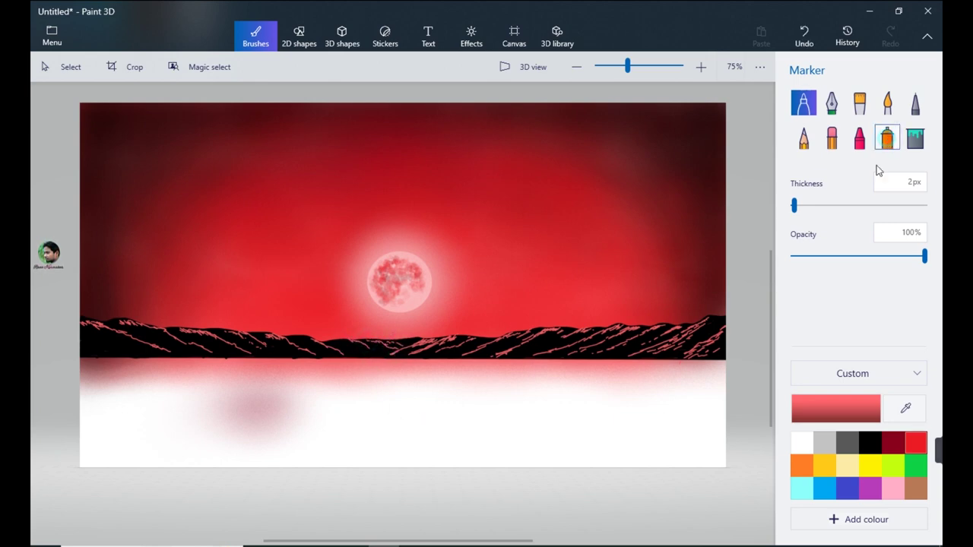
Step: Spray a soft light red haze over the base of the central hills and the area just below the horizon
left_click(887, 138)
mouse_move(228, 400)
left_mouse_down()
mouse_move(301, 367)
mouse_move(385, 356)
mouse_move(443, 366)
mouse_move(454, 388)
mouse_move(519, 360)
mouse_move(581, 366)
mouse_move(270, 373)
left_mouse_up()
left_click_drag(453, 367, 270, 373)
Step: Draw a second straight black line across the canvas and position it slightly below the hills' base
left_click(299, 36)
left_click(803, 117)
left_click_drag(73, 371, 749, 373)
left_click_drag(439, 371, 424, 370)
left_click(803, 127)
left_click(821, 169)
left_click(750, 290)
Step: Draw an uneven black edge along the base of the hills with the Marker
left_click(256, 36)
left_click(804, 105)
left_click_drag(122, 355, 281, 355)
left_click_drag(414, 358, 456, 358)
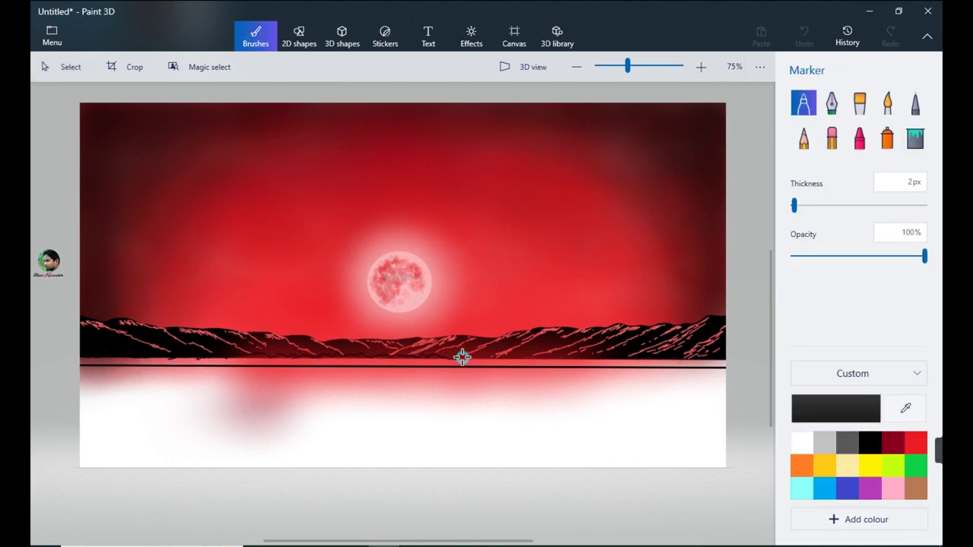
left_click_drag(795, 206, 796, 206)
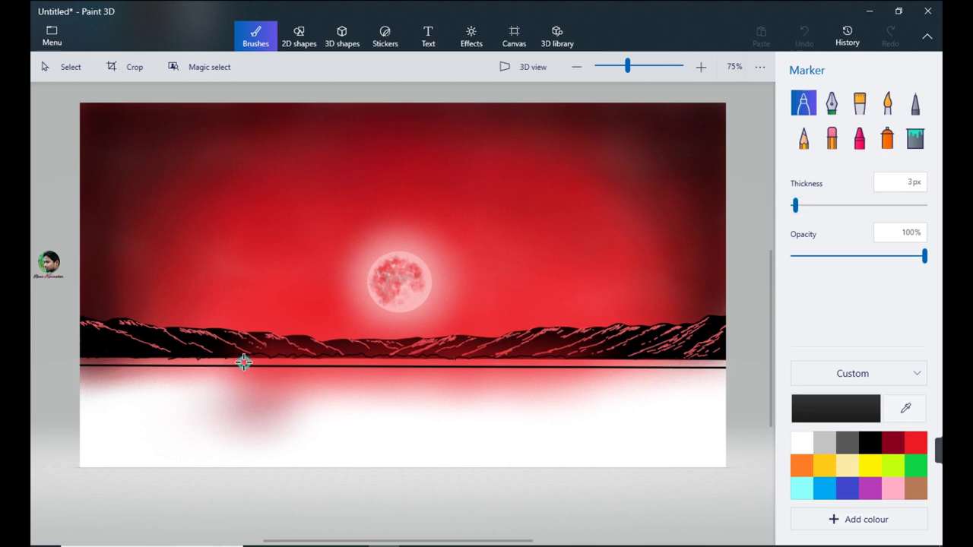
left_click_drag(265, 357, 268, 359)
left_click_drag(262, 358, 252, 357)
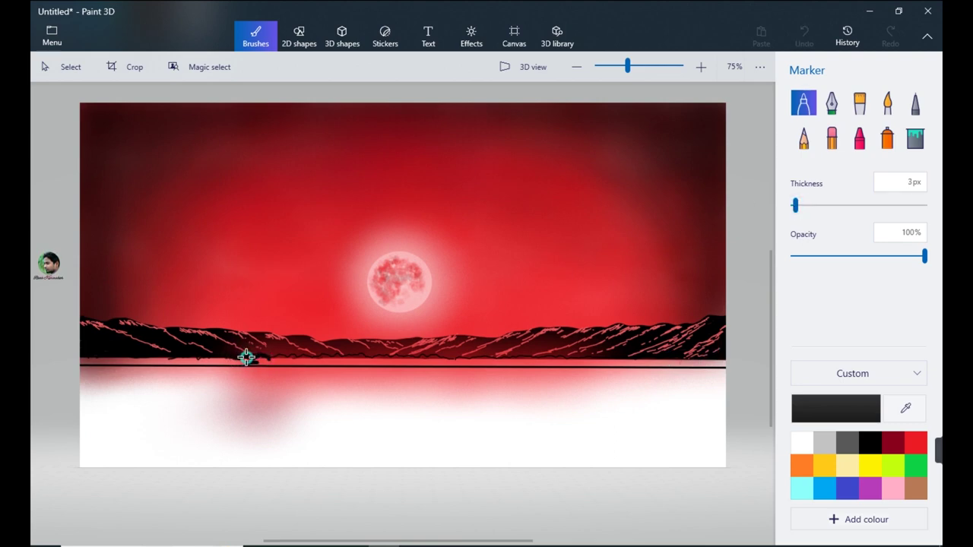
Step: Fill the strip between the hills' base and the straight line with black across the whole canvas, using a 6 px Marker
key("bracketright")
key("bracketright")
key("bracketright")
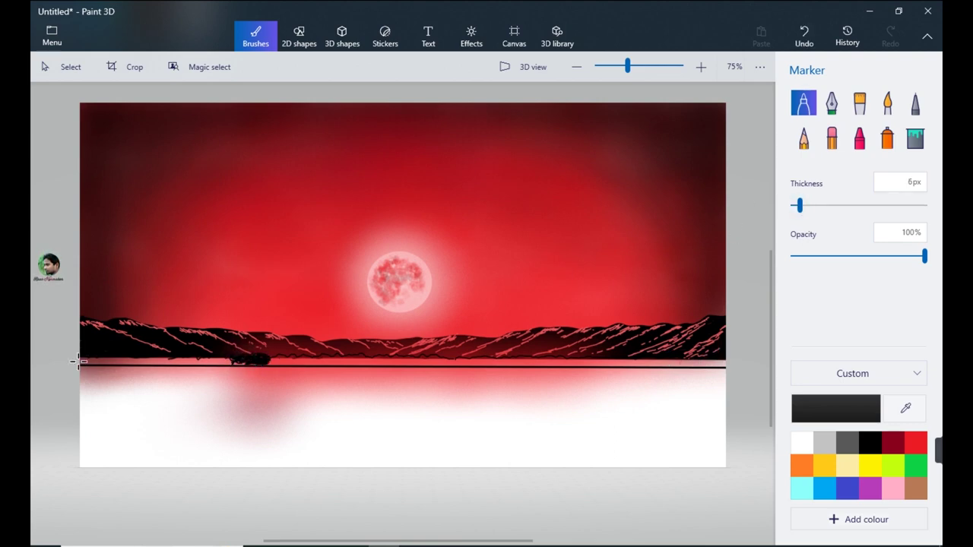
mouse_move(89, 360)
left_mouse_down()
mouse_move(237, 362)
mouse_move(185, 358)
left_mouse_up()
mouse_move(256, 359)
left_mouse_down()
mouse_move(287, 360)
mouse_move(248, 359)
mouse_move(337, 358)
left_mouse_up()
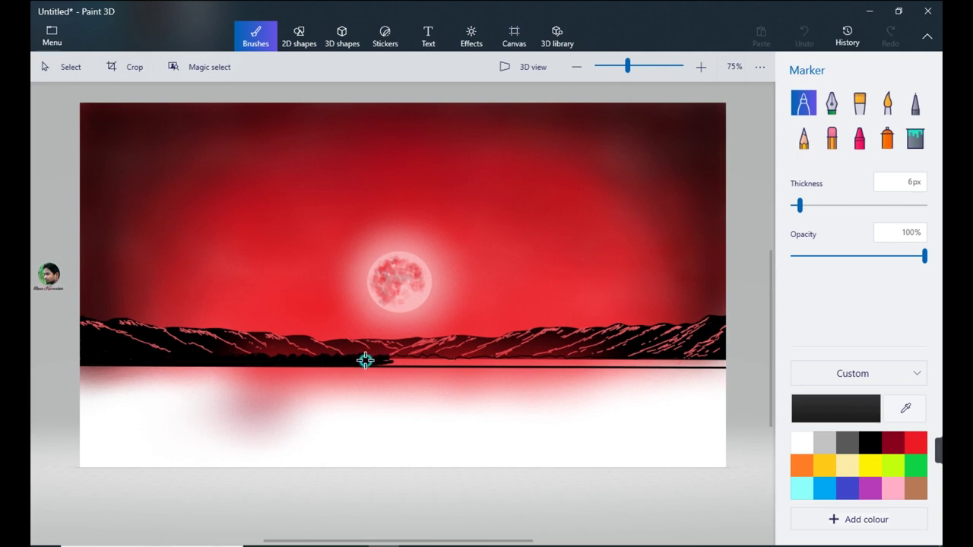
mouse_move(393, 363)
left_mouse_down()
mouse_move(434, 359)
mouse_move(464, 369)
mouse_move(453, 361)
mouse_move(510, 359)
left_mouse_up()
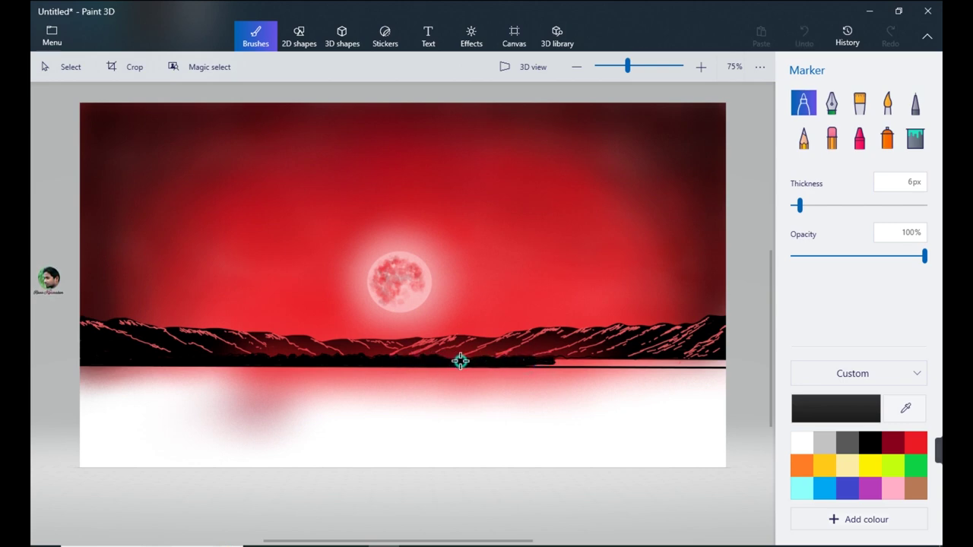
mouse_move(531, 360)
left_mouse_down()
mouse_move(666, 368)
mouse_move(637, 362)
mouse_move(665, 360)
left_mouse_up()
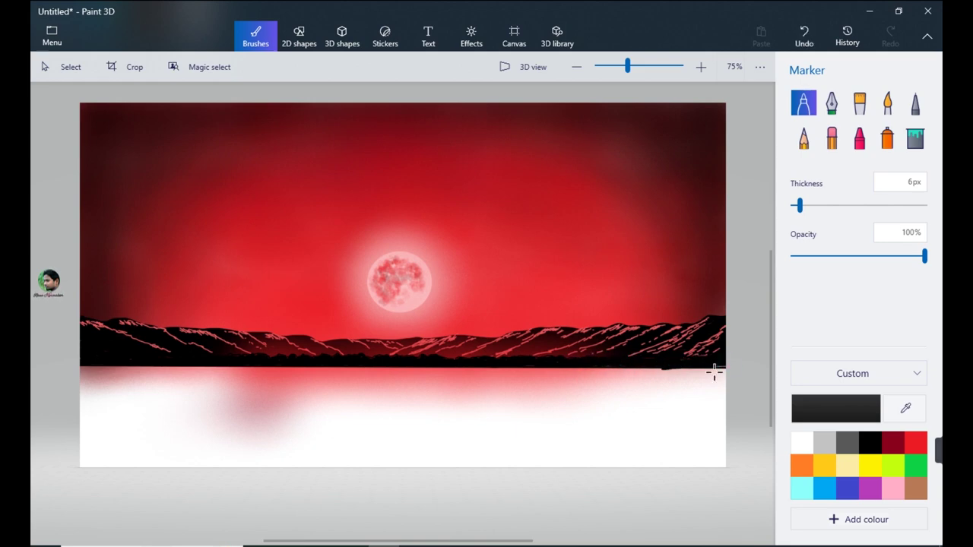
Step: Paint red 6 px Marker strokes just below the black horizon strip
left_click(916, 442)
left_click_drag(335, 375, 462, 370)
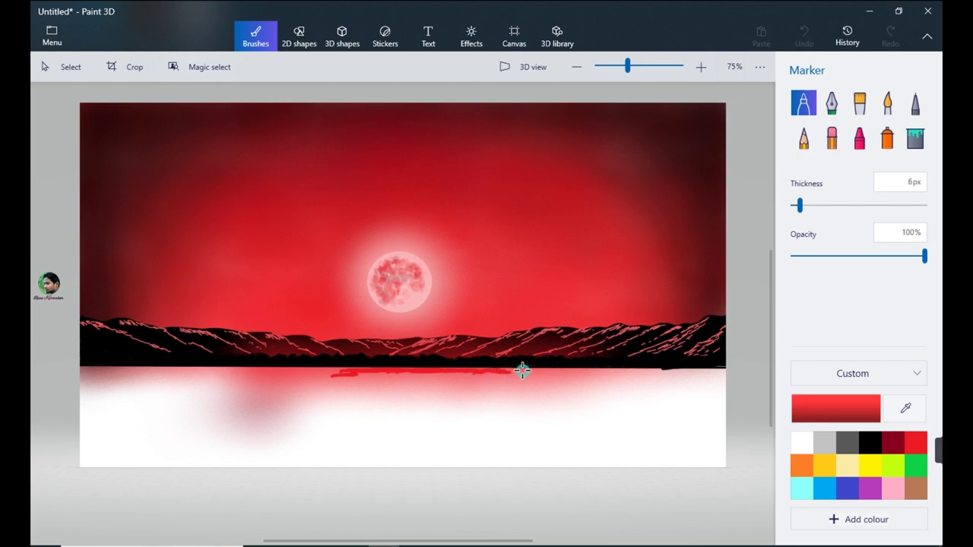
left_click_drag(562, 372, 623, 371)
Step: Lay a thick red straight line across the canvas beneath the horizon and fill the area below it solid red with a 21 px Marker
left_click(298, 36)
left_click(803, 121)
left_click_drag(71, 383, 730, 385)
left_click_drag(797, 181, 821, 181)
left_click(804, 128)
left_click(860, 174)
key("ctrl+z")
left_click(804, 116)
left_click_drag(70, 392, 758, 392)
left_click_drag(685, 391, 684, 372)
left_click(255, 36)
mouse_move(168, 384)
left_mouse_down()
mouse_move(631, 377)
mouse_move(613, 369)
mouse_move(324, 393)
mouse_move(667, 428)
mouse_move(278, 419)
mouse_move(389, 447)
mouse_move(616, 447)
mouse_move(55, 465)
left_mouse_up()
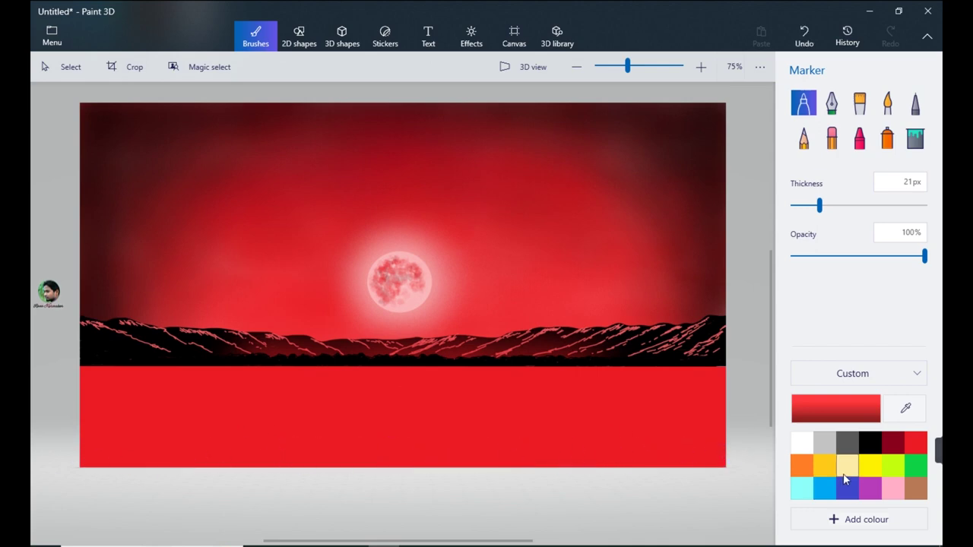
Step: Place a short 3 px black straight line in the water at the canvas's right edge, slightly below the horizon
left_click(299, 35)
left_click_drag(616, 400, 746, 400)
left_click_drag(820, 183, 796, 187)
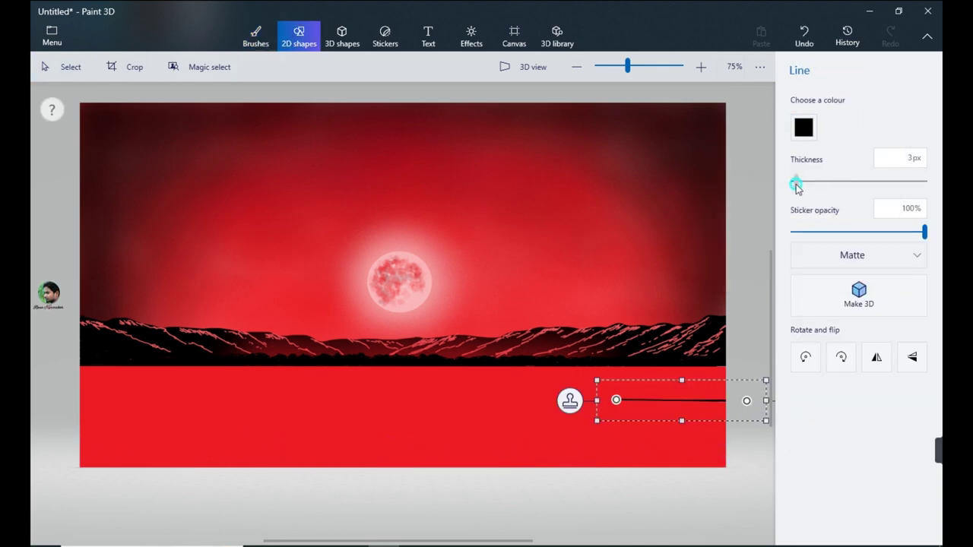
left_click_drag(712, 398, 713, 388)
left_click(726, 426)
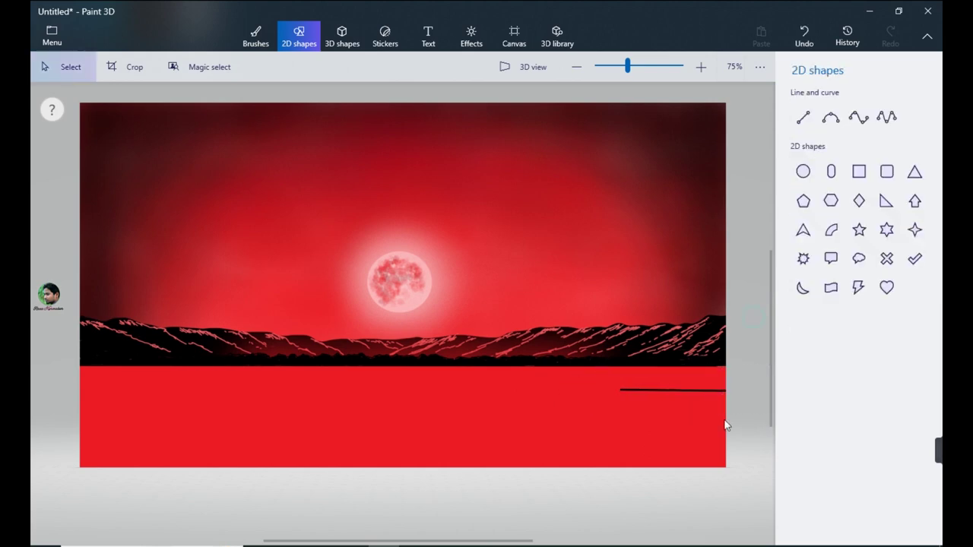
Step: Outline a bank in black rising from the short line to the right canvas edge and begin filling its lower part
left_click(256, 35)
left_click(795, 205)
left_click_drag(622, 390, 725, 368)
left_click_drag(677, 387, 721, 390)
Step: Draw a black baseline in the water at the left canvas edge and outline a bank sloping down from the hills to its tip
left_click(298, 35)
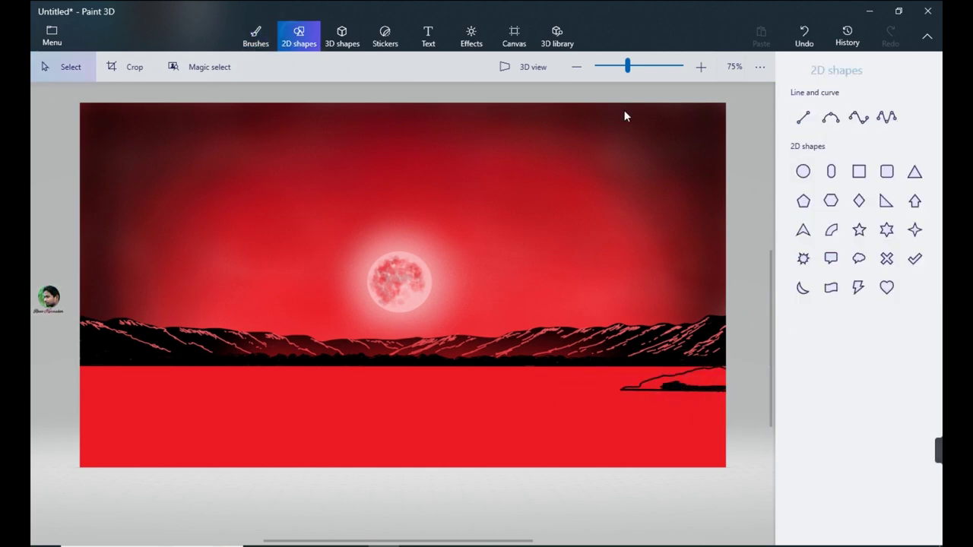
left_click(803, 117)
left_click_drag(278, 413, 34, 403)
left_click_drag(191, 398, 230, 387)
left_click(266, 36)
left_click_drag(314, 396, 164, 367)
Step: Fill the right and left banks with solid black, closing the remaining red gaps
left_click_drag(701, 378, 718, 374)
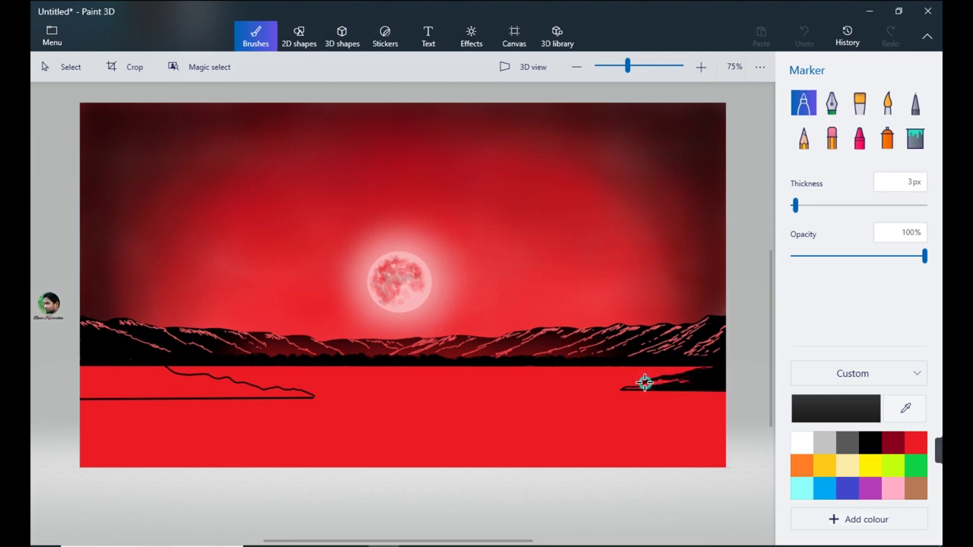
mouse_move(669, 382)
left_mouse_down()
mouse_move(641, 389)
mouse_move(707, 380)
mouse_move(695, 380)
mouse_move(707, 371)
left_mouse_up()
left_click_drag(300, 393, 182, 394)
mouse_move(80, 396)
left_mouse_down()
mouse_move(198, 396)
mouse_move(107, 384)
mouse_move(178, 395)
mouse_move(222, 360)
mouse_move(207, 386)
mouse_move(244, 392)
mouse_move(202, 398)
mouse_move(235, 397)
mouse_move(240, 384)
mouse_move(277, 396)
mouse_move(275, 378)
mouse_move(323, 397)
mouse_move(225, 391)
mouse_move(234, 383)
mouse_move(204, 376)
mouse_move(176, 384)
mouse_move(224, 382)
mouse_move(161, 366)
mouse_move(224, 394)
mouse_move(263, 396)
mouse_move(72, 378)
mouse_move(145, 384)
mouse_move(138, 378)
mouse_move(164, 374)
mouse_move(104, 368)
left_mouse_up()
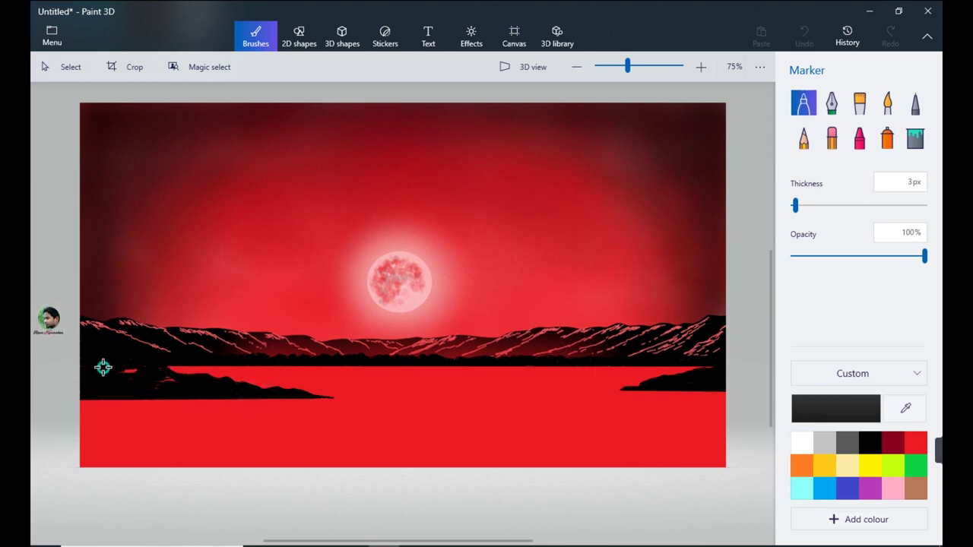
mouse_move(163, 378)
left_mouse_down()
mouse_move(119, 362)
mouse_move(238, 391)
left_mouse_up()
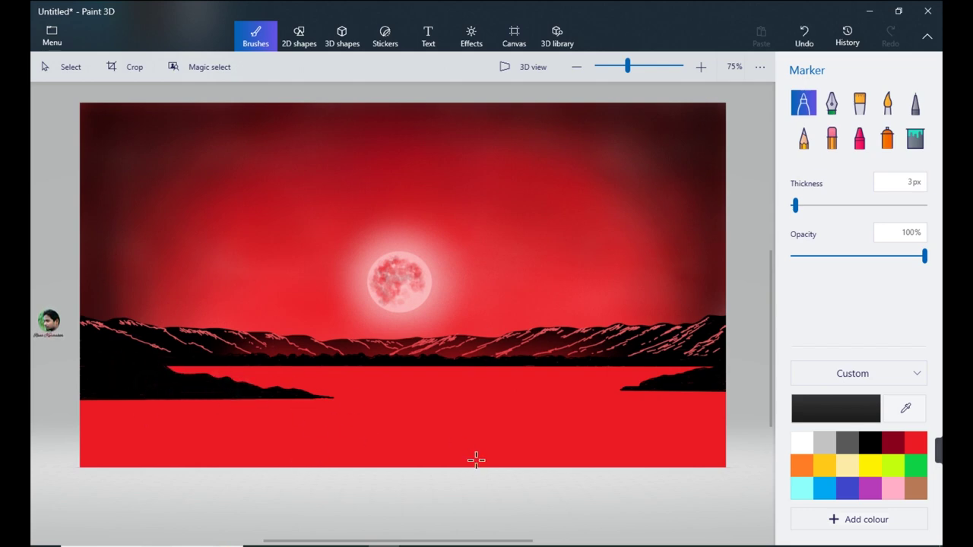
Step: Draw fine red Pencil grass strokes along the upper edge of the right bank, raising the opacity to 31%
left_click(805, 139)
left_click(905, 408)
left_click(479, 278)
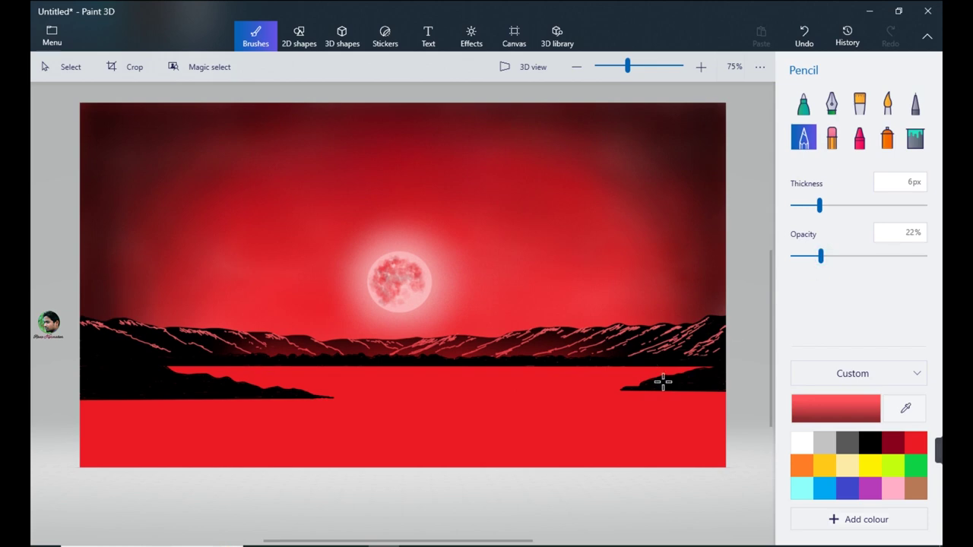
mouse_move(698, 371)
left_mouse_down()
mouse_move(653, 379)
mouse_move(675, 390)
mouse_move(730, 347)
mouse_move(717, 363)
mouse_move(723, 371)
mouse_move(686, 376)
left_mouse_up()
left_click(917, 442)
left_click_drag(821, 256, 833, 256)
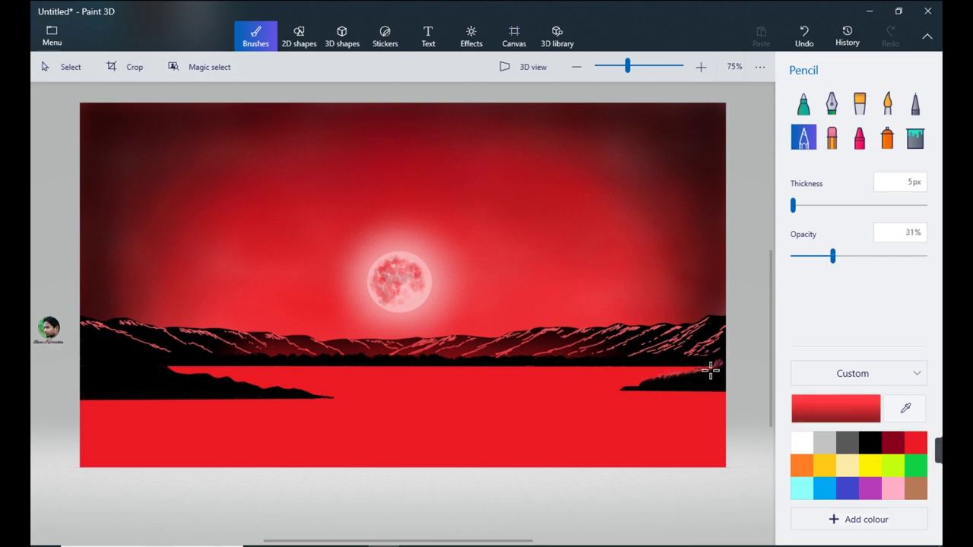
Step: Sample light red from the moon's glow and add brighter grass strokes along the right bank
left_click(904, 409)
left_click(436, 253)
mouse_move(721, 366)
left_mouse_down()
mouse_move(651, 381)
mouse_move(688, 382)
left_mouse_up()
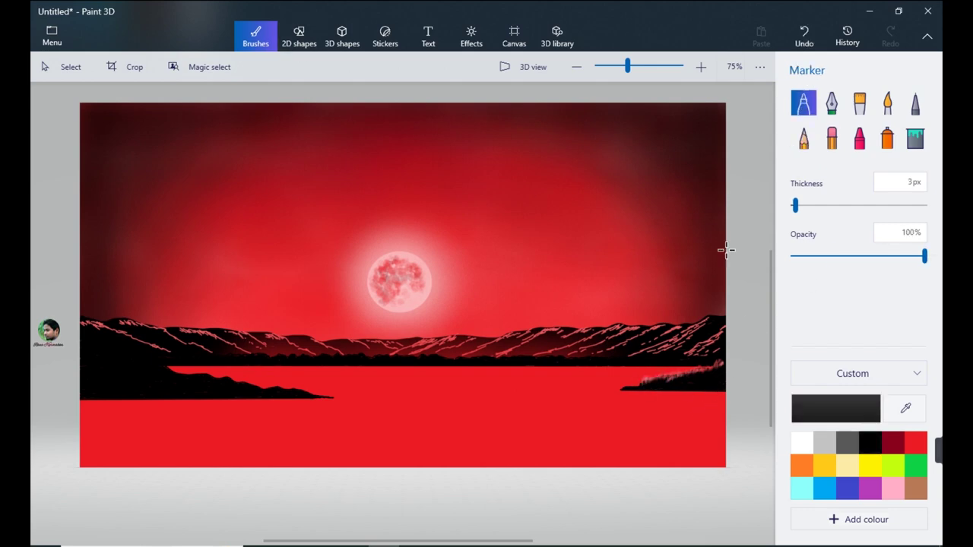
Step: Draw faint black ripples on the water above and beside the right bank with a 2 px Marker at 10% opacity
left_click(794, 205)
left_click(804, 256)
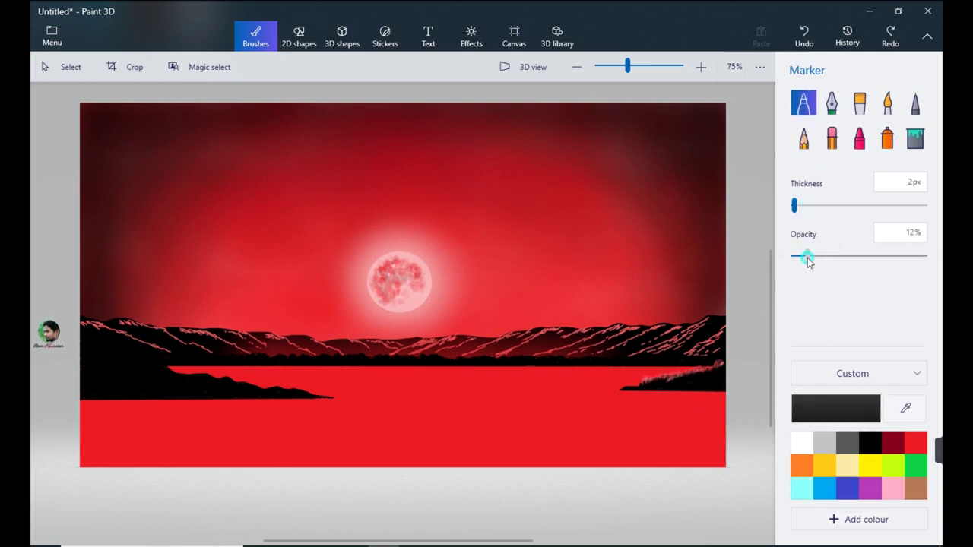
left_click_drag(618, 370, 679, 374)
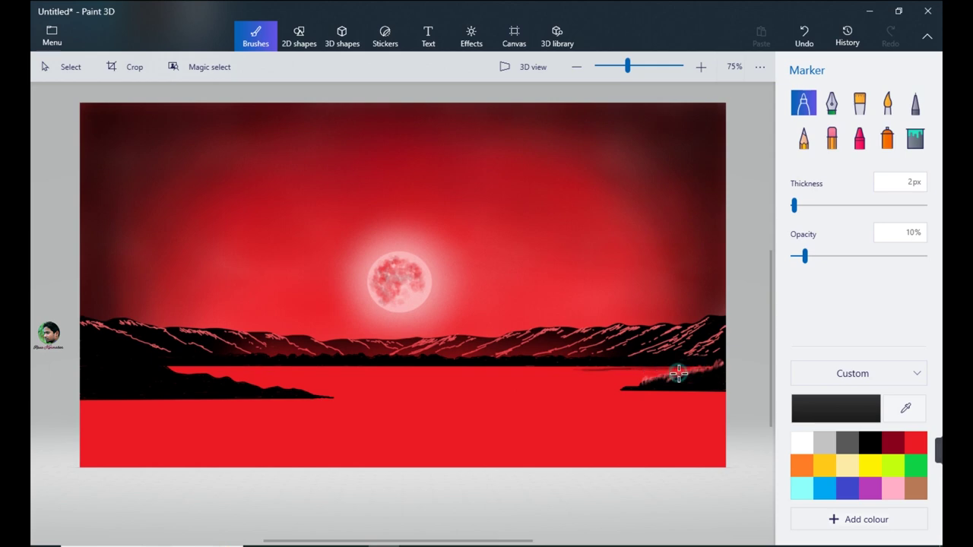
mouse_move(602, 370)
left_mouse_down()
mouse_move(680, 370)
mouse_move(615, 369)
mouse_move(670, 372)
mouse_move(646, 380)
mouse_move(637, 374)
mouse_move(712, 370)
left_mouse_up()
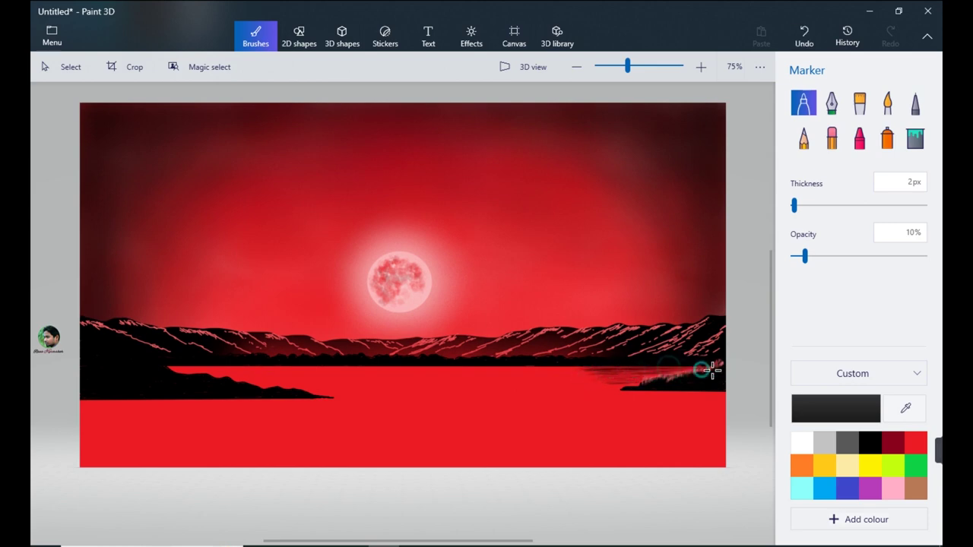
mouse_move(611, 387)
left_mouse_down()
mouse_move(709, 371)
mouse_move(591, 369)
mouse_move(671, 380)
mouse_move(716, 370)
mouse_move(560, 373)
mouse_move(648, 386)
left_mouse_up()
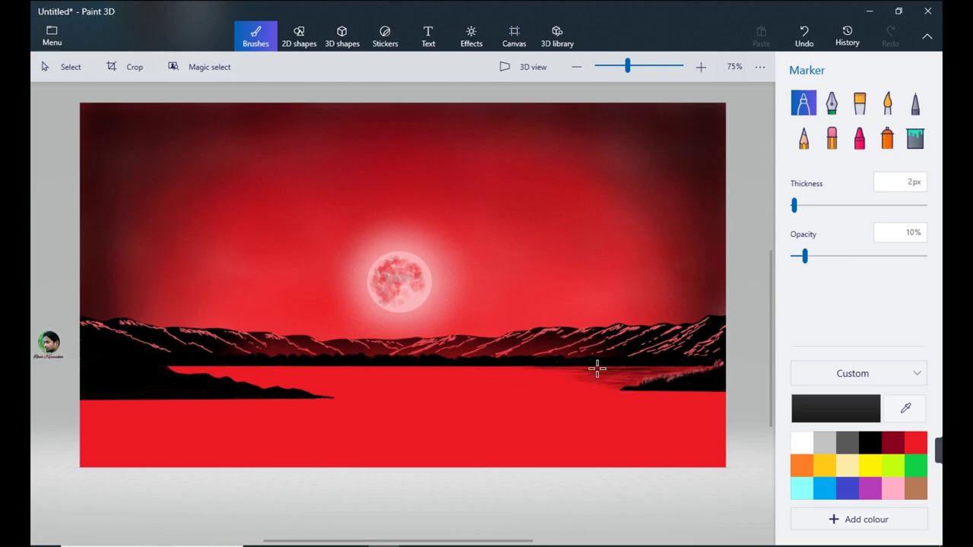
Step: Add faint black ripples to the water above the left bank and below the right bank
mouse_move(203, 368)
left_mouse_down()
mouse_move(283, 368)
mouse_move(167, 373)
mouse_move(260, 369)
mouse_move(270, 386)
mouse_move(208, 371)
mouse_move(233, 379)
mouse_move(294, 370)
mouse_move(203, 369)
mouse_move(306, 366)
left_mouse_up()
left_click_drag(598, 372, 608, 371)
left_click_drag(697, 396, 732, 395)
mouse_move(654, 393)
left_mouse_down()
mouse_move(732, 395)
mouse_move(720, 405)
left_mouse_up()
left_click_drag(656, 392, 729, 396)
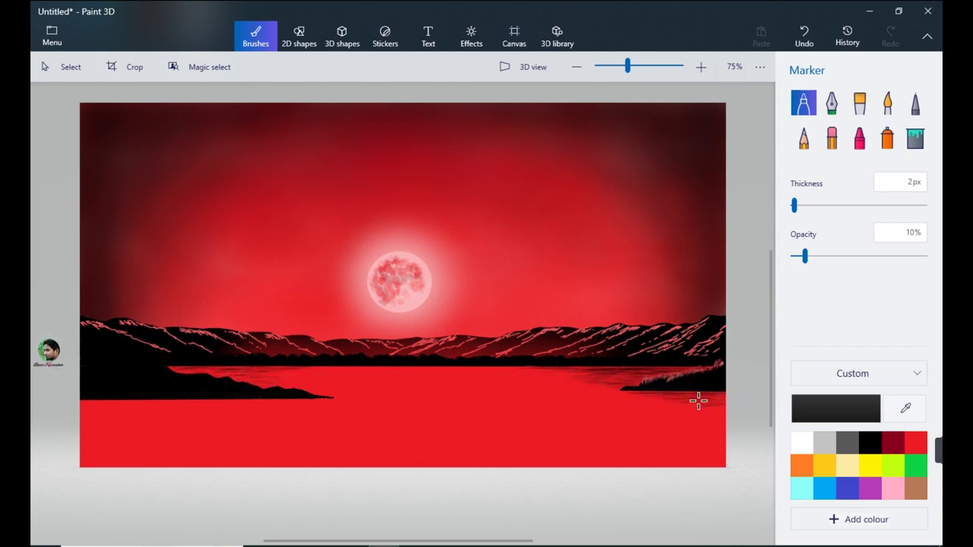
Step: Draw faint horizontal black ripples on the water below the left bank, down to the canvas's lower-left corner
mouse_move(249, 401)
left_mouse_down()
mouse_move(124, 402)
mouse_move(220, 401)
left_mouse_up()
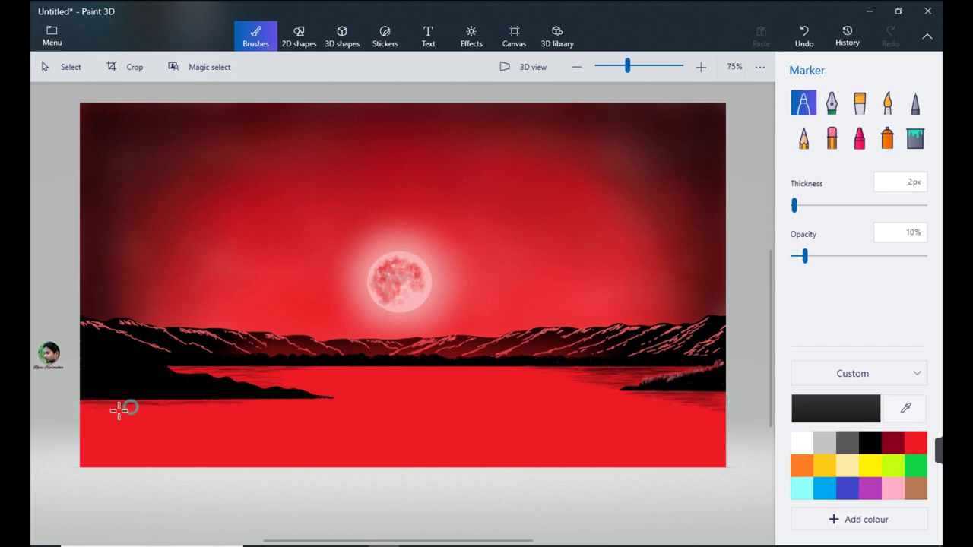
mouse_move(114, 408)
left_mouse_down()
mouse_move(125, 409)
mouse_move(71, 404)
mouse_move(152, 404)
mouse_move(119, 411)
mouse_move(48, 454)
left_mouse_up()
left_click_drag(241, 405, 248, 404)
left_click_drag(134, 412, 243, 411)
left_click_drag(126, 466, 65, 466)
left_click_drag(96, 432, 131, 435)
left_click_drag(98, 405, 141, 402)
left_click_drag(49, 417, 126, 410)
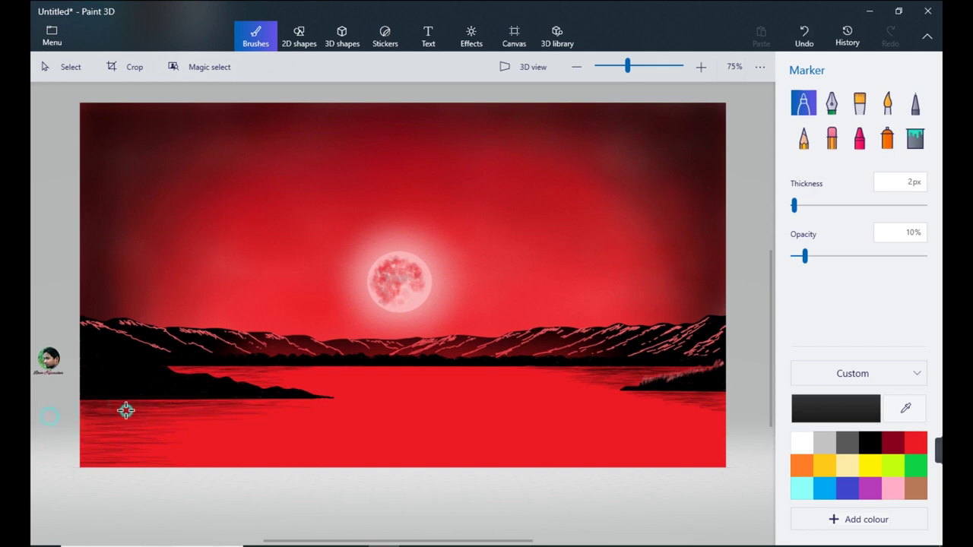
Step: Extend the ripples under the left bank towards its tip and add more at the right canvas edge
left_click_drag(321, 400, 115, 411)
left_click_drag(111, 444, 92, 444)
left_click_drag(127, 408, 107, 409)
left_click_drag(743, 414, 731, 420)
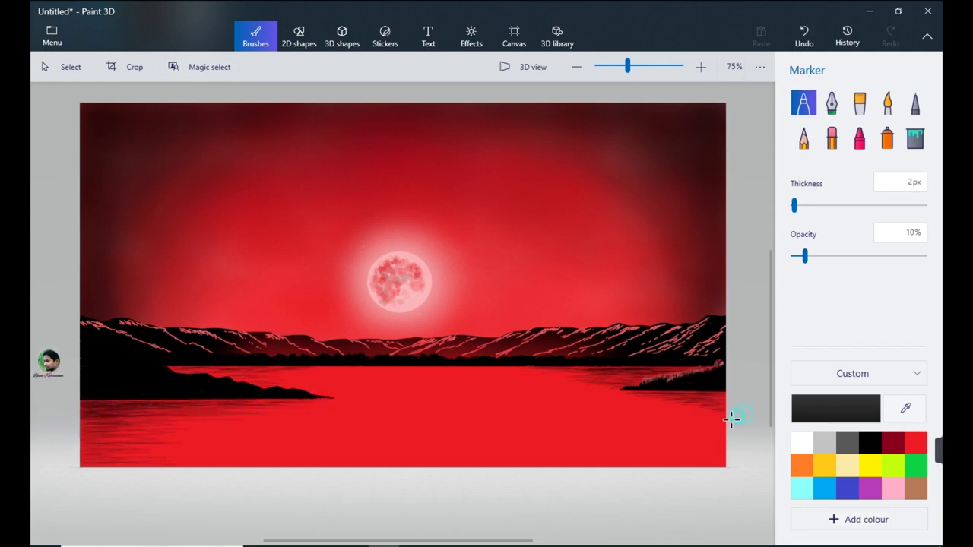
Step: Draw thin black bare branches above the right bank with the Marker at 54% opacity
left_click_drag(806, 259, 863, 257)
mouse_move(709, 366)
left_mouse_down()
mouse_move(704, 337)
mouse_move(699, 346)
mouse_move(671, 309)
left_mouse_up()
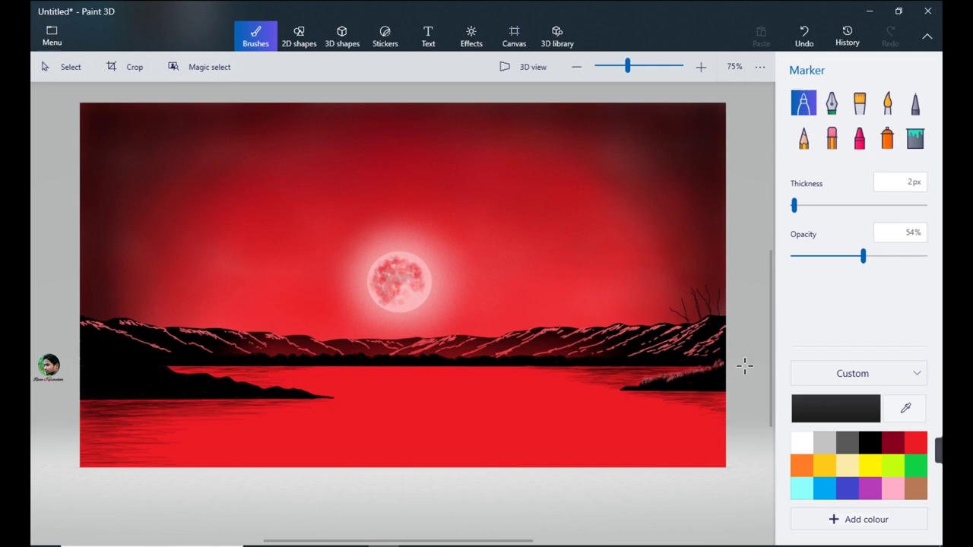
left_click_drag(699, 318, 689, 293)
left_click_drag(702, 337, 693, 297)
Step: Sample light red from the sky beside the moon and draw the trunk and main branches of the right-hand tree
left_click(905, 409)
left_click(481, 286)
mouse_move(711, 363)
left_mouse_down()
mouse_move(695, 309)
mouse_move(711, 327)
mouse_move(717, 282)
left_mouse_up()
left_click_drag(711, 340, 695, 301)
mouse_move(718, 363)
left_mouse_down()
mouse_move(692, 296)
mouse_move(715, 253)
left_mouse_up()
Step: Add thin light red twigs spreading outwards from the right-hand tree's branches
left_click_drag(718, 308, 717, 280)
left_click_drag(699, 298, 693, 270)
mouse_move(688, 299)
left_mouse_down()
mouse_move(681, 273)
mouse_move(666, 283)
left_mouse_up()
left_click_drag(680, 316, 662, 301)
left_click_drag(716, 286, 717, 276)
left_click_drag(712, 346, 718, 281)
left_click_drag(690, 318, 685, 284)
Step: Dab red Crayon foliage, 20 px at 52% opacity, over the right-hand tree and add another Marker twig
left_click(859, 138)
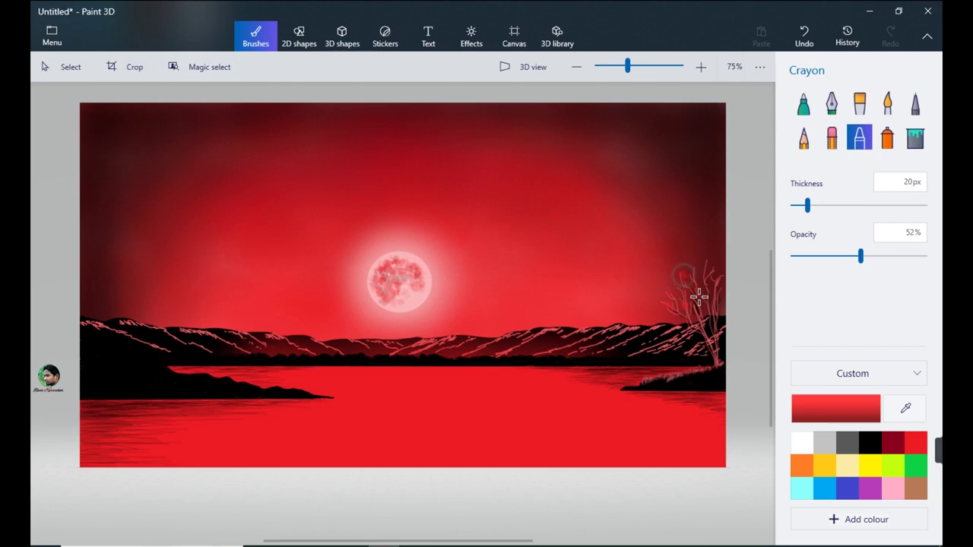
left_click_drag(687, 320, 717, 311)
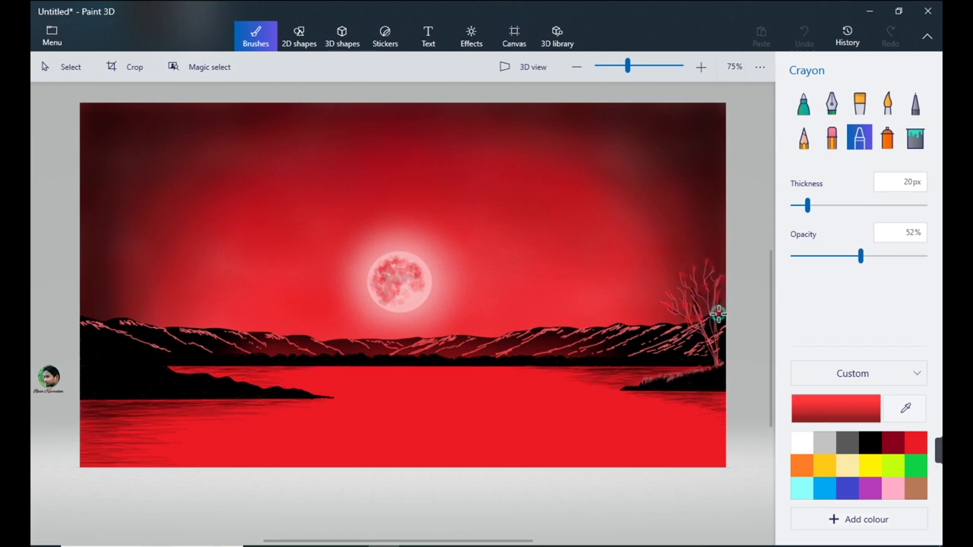
left_click(803, 102)
left_click_drag(695, 298, 688, 278)
Step: Draw the main black branches of a bare tree rising above the hills at the left canvas edge
left_click(905, 408)
left_click(449, 282)
left_click(871, 443)
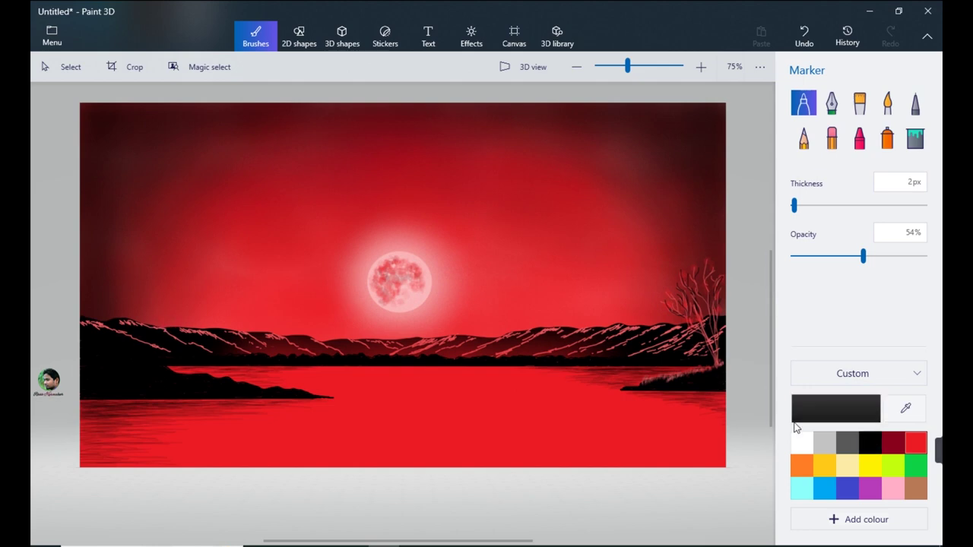
mouse_move(112, 340)
left_mouse_down()
mouse_move(147, 239)
mouse_move(109, 245)
mouse_move(119, 283)
mouse_move(130, 242)
left_mouse_up()
left_click_drag(116, 336, 94, 228)
left_click_drag(110, 310, 168, 257)
left_click_drag(114, 314, 136, 298)
left_click_drag(107, 327, 116, 321)
left_click_drag(116, 321, 90, 266)
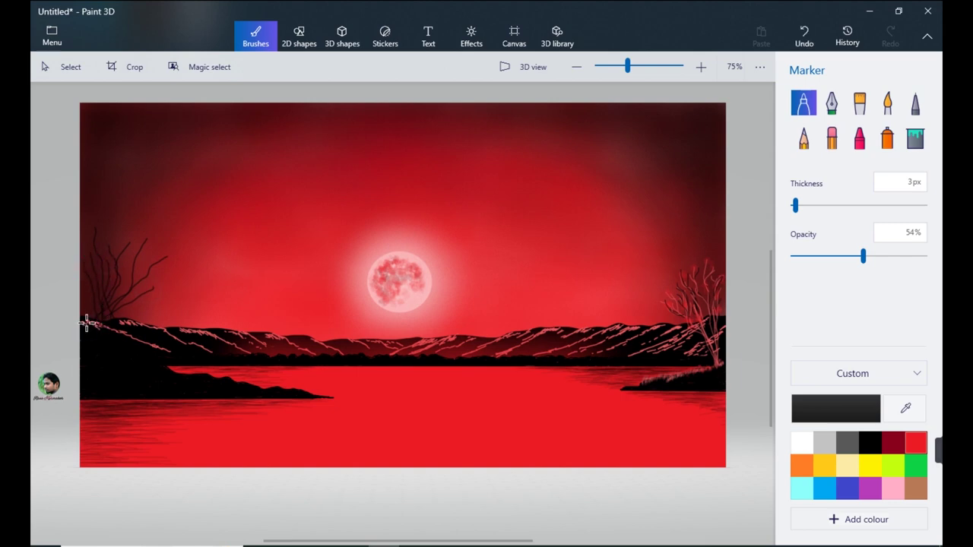
Step: Add more black branches to the left-hand tree and finish its crown with fine 1 px twigs
left_click_drag(87, 321, 116, 214)
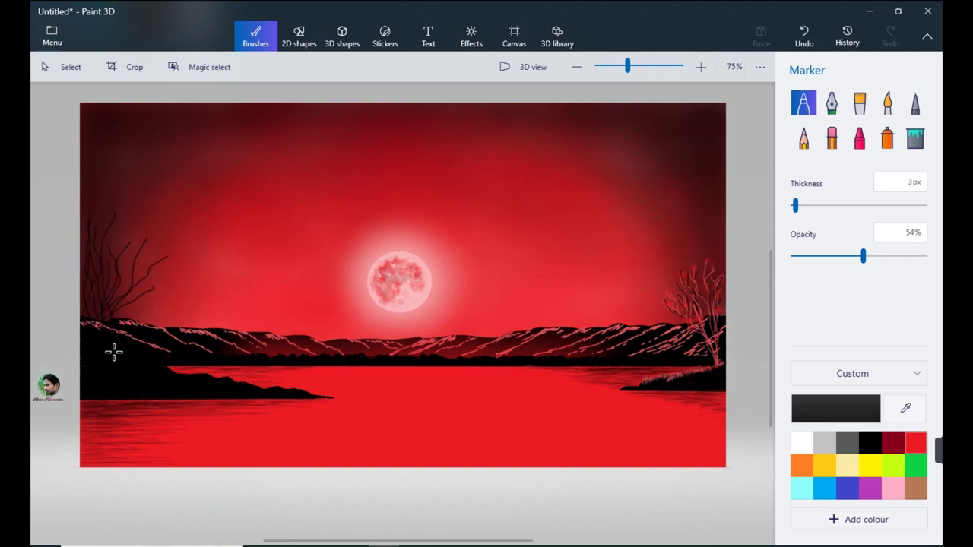
left_click_drag(98, 329, 149, 219)
left_click_drag(119, 308, 176, 269)
left_click_drag(796, 210, 793, 208)
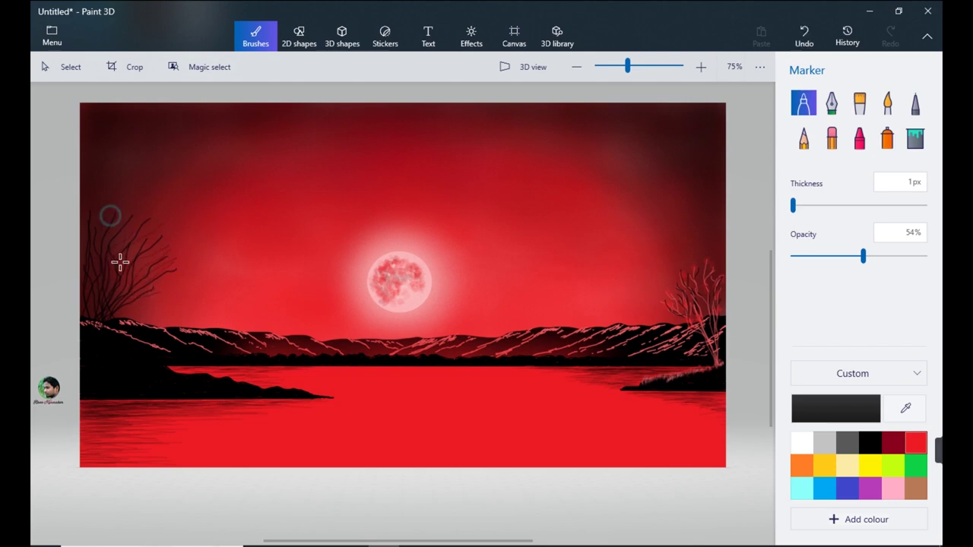
left_click_drag(129, 236, 114, 222)
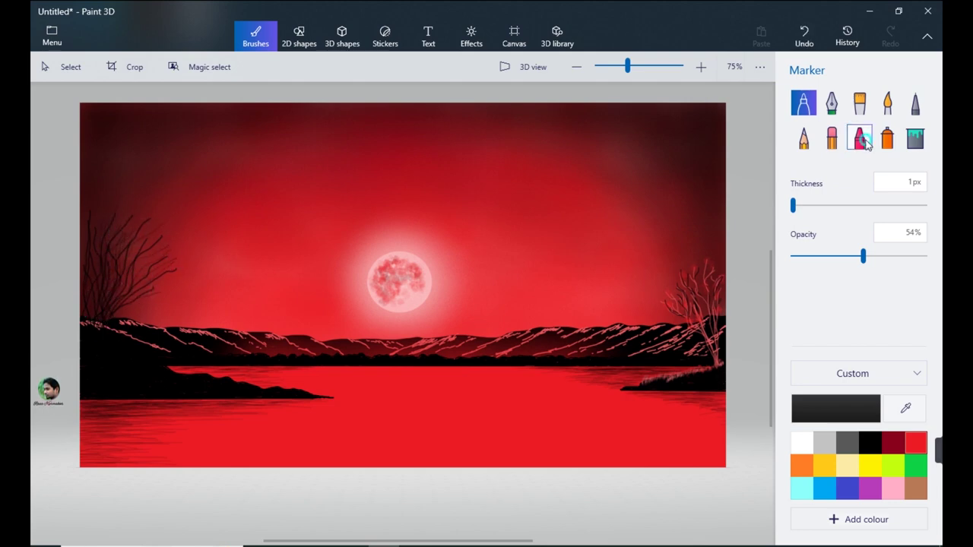
Step: Dab black and red Crayon foliage, 20 px at 52% opacity, over the left-hand tree's crown
left_click(859, 137)
left_click(905, 408)
left_click(137, 224)
mouse_move(173, 272)
left_mouse_down()
mouse_move(164, 249)
mouse_move(181, 281)
mouse_move(152, 267)
mouse_move(167, 251)
mouse_move(156, 279)
left_mouse_up()
left_click(144, 242)
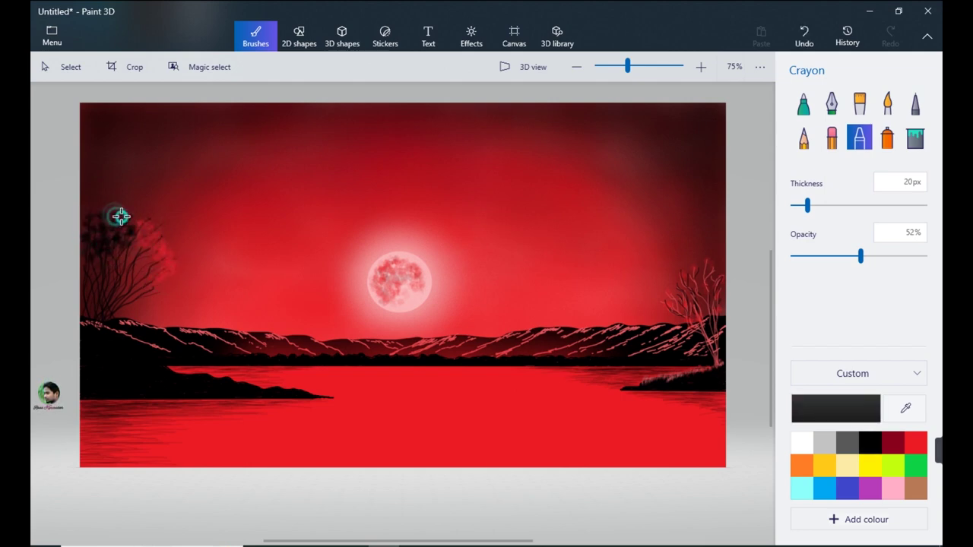
left_click(906, 408)
left_click(523, 262)
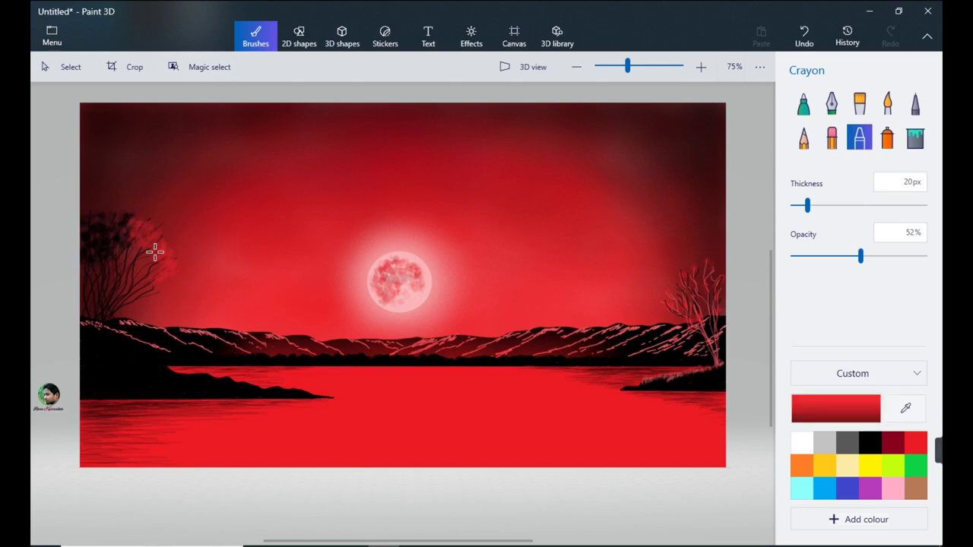
Step: Dab black Crayon foliage over the crown of the right-hand tree
left_click(870, 442)
mouse_move(676, 304)
left_mouse_down()
mouse_move(693, 286)
mouse_move(710, 294)
mouse_move(715, 269)
left_mouse_up()
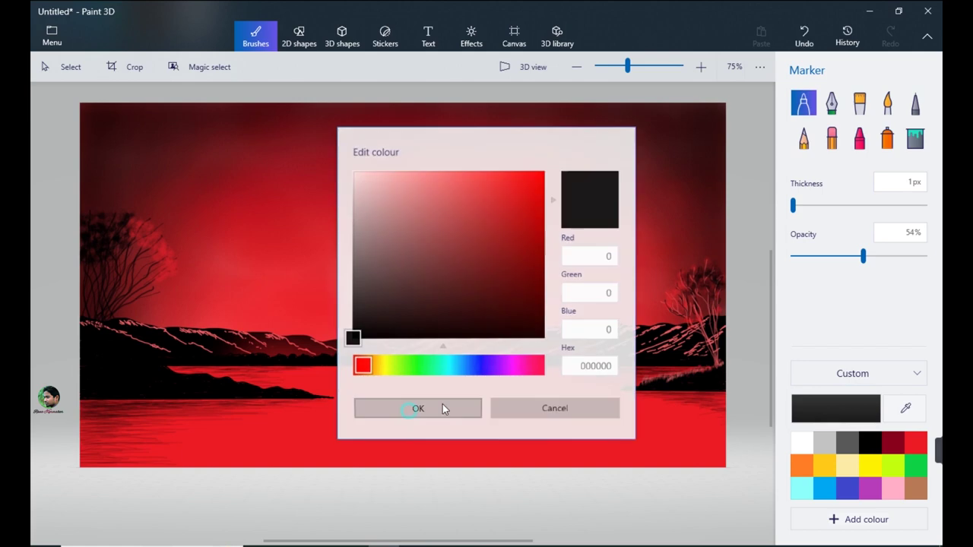
left_click(443, 405)
Step: Paint the moon's reflection as short horizontal strokes on the lake below it, sampling the moon's pink, with a 1 px Marker at 18% opacity
left_click(902, 408)
left_click(416, 270)
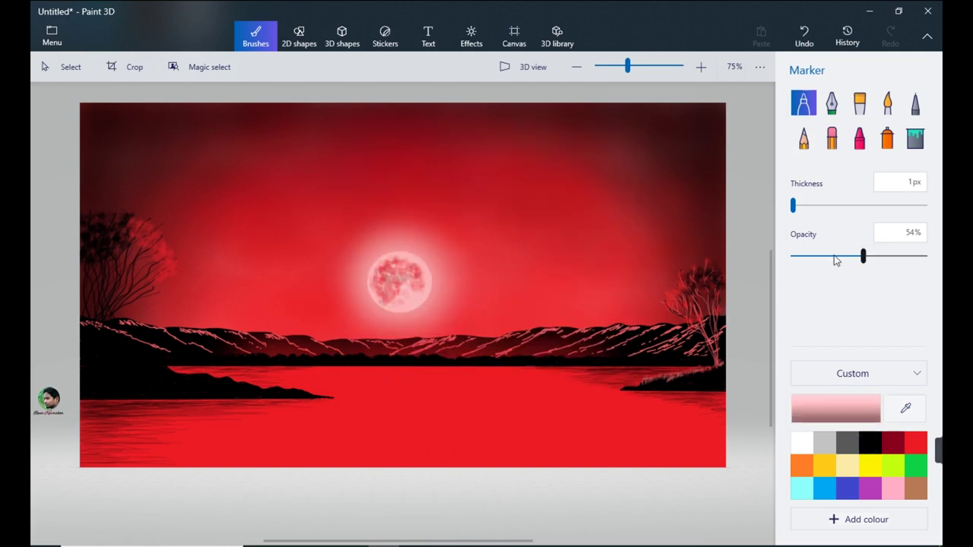
left_click_drag(422, 371, 365, 372)
left_click_drag(794, 257, 800, 257)
mouse_move(393, 374)
left_mouse_down()
mouse_move(417, 369)
mouse_move(362, 370)
left_mouse_up()
left_click_drag(799, 256, 816, 257)
mouse_move(376, 373)
left_mouse_down()
mouse_move(411, 367)
mouse_move(375, 376)
mouse_move(401, 369)
mouse_move(412, 390)
mouse_move(405, 410)
left_mouse_up()
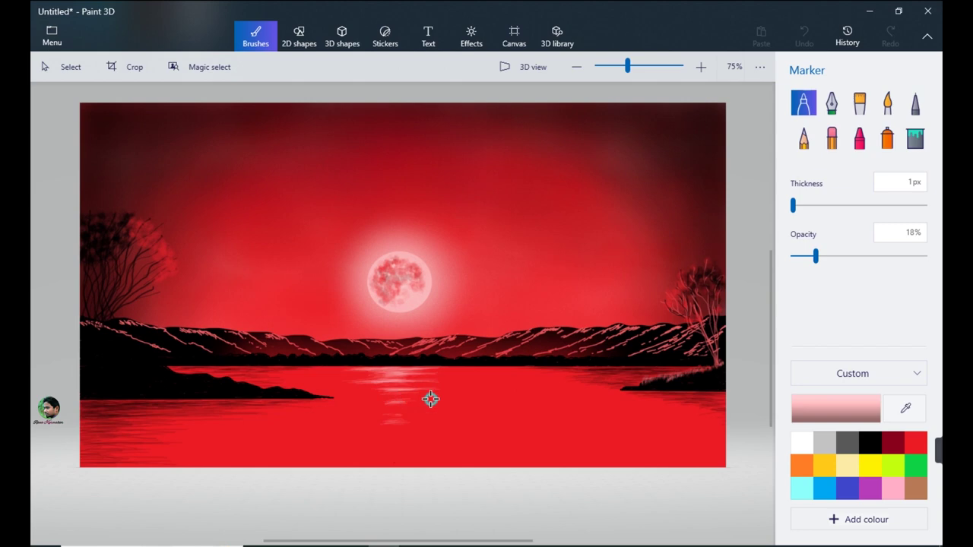
mouse_move(431, 400)
left_mouse_down()
mouse_move(379, 404)
mouse_move(430, 423)
mouse_move(412, 439)
left_mouse_up()
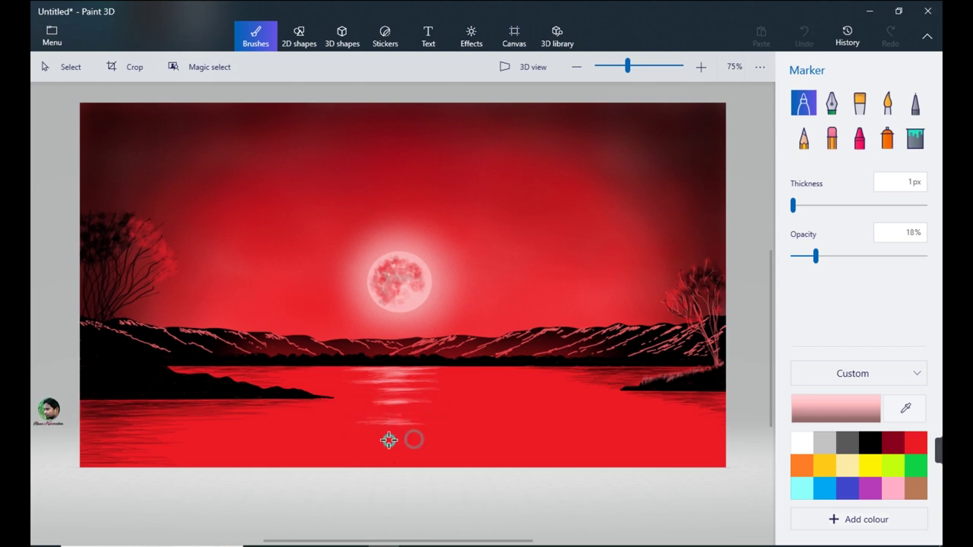
Step: Paint a solid black foreground bank in the lower right of the lake with an 11 px Marker at 100% opacity
left_click(870, 442)
left_click_drag(816, 256, 926, 257)
mouse_move(394, 465)
left_mouse_down()
mouse_move(532, 437)
mouse_move(730, 422)
left_mouse_up()
left_click_drag(798, 206, 806, 205)
mouse_move(513, 459)
left_mouse_down()
mouse_move(403, 459)
mouse_move(721, 424)
left_mouse_up()
mouse_move(427, 456)
left_mouse_down()
mouse_move(498, 444)
mouse_move(440, 461)
mouse_move(516, 462)
mouse_move(577, 440)
mouse_move(473, 464)
mouse_move(584, 424)
mouse_move(574, 442)
mouse_move(589, 458)
mouse_move(623, 465)
mouse_move(720, 464)
mouse_move(588, 459)
mouse_move(642, 441)
mouse_move(636, 432)
mouse_move(722, 429)
mouse_move(627, 441)
mouse_move(664, 442)
mouse_move(668, 455)
mouse_move(729, 459)
mouse_move(732, 434)
left_mouse_up()
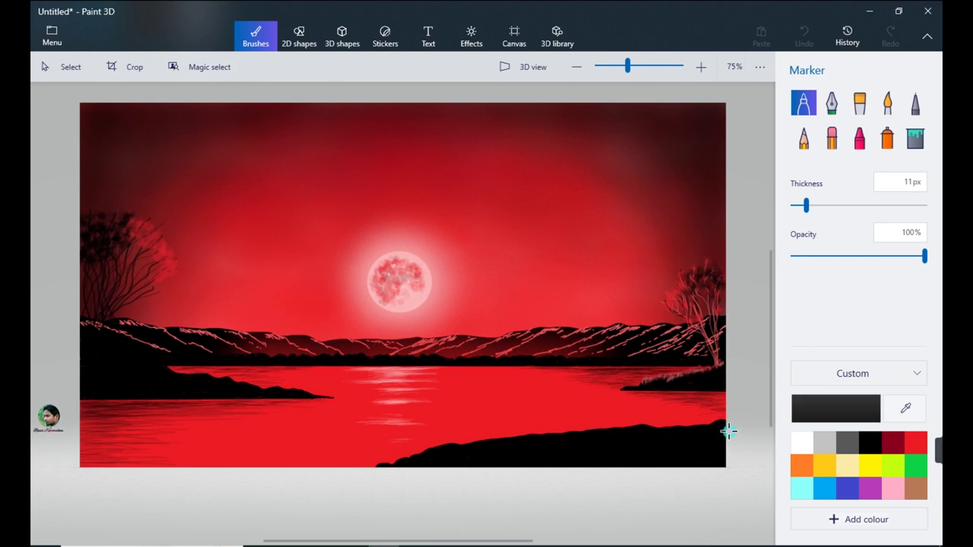
Step: Darken the water below the left bank with horizontal black Marker ripples, 3 px at 28% opacity
left_click_drag(806, 205, 796, 206)
mouse_move(924, 257)
left_mouse_down()
mouse_move(797, 256)
mouse_move(828, 256)
left_mouse_up()
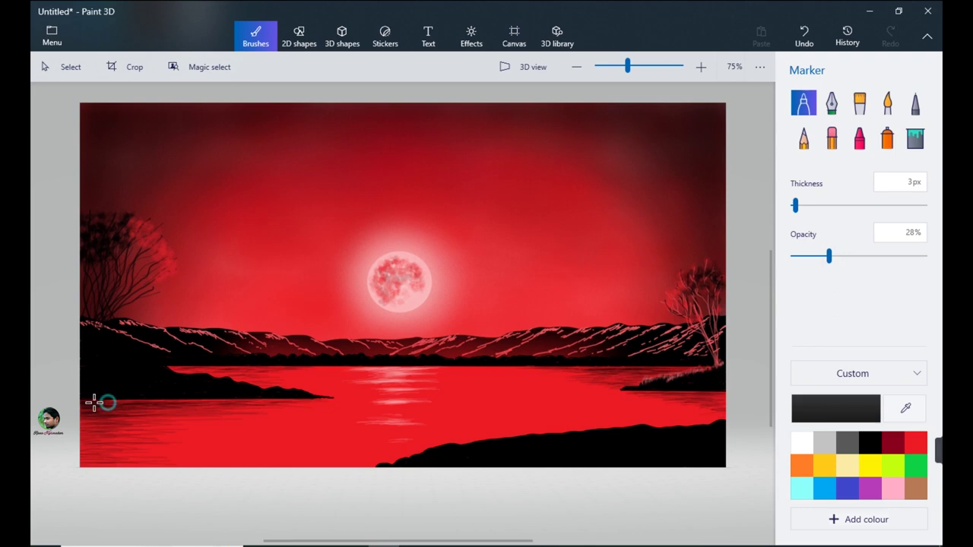
left_click_drag(96, 401, 137, 402)
mouse_move(83, 420)
left_mouse_down()
mouse_move(184, 403)
mouse_move(121, 403)
mouse_move(156, 398)
mouse_move(203, 402)
mouse_move(126, 401)
mouse_move(159, 408)
mouse_move(104, 417)
left_mouse_up()
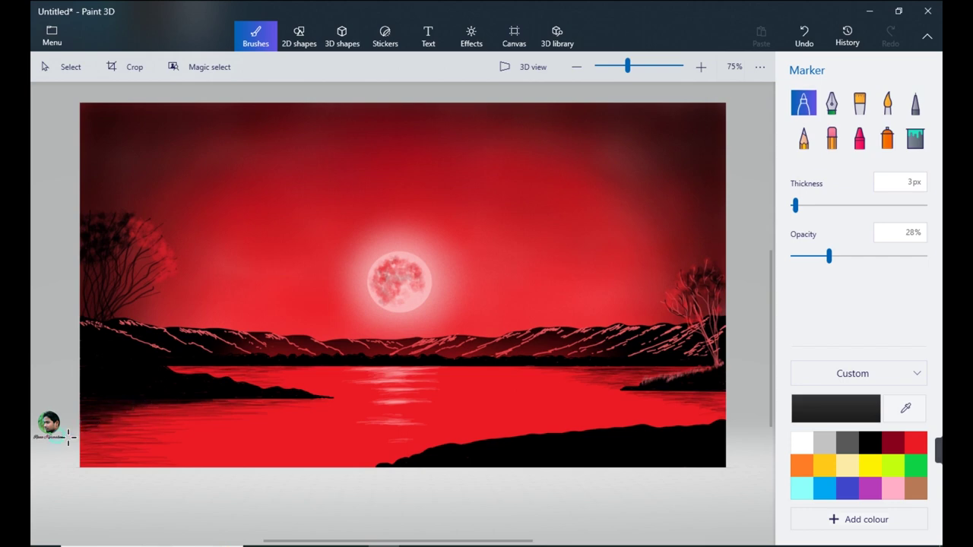
left_click_drag(147, 419, 168, 419)
left_click_drag(109, 434, 142, 433)
left_click_drag(63, 434, 107, 419)
left_click_drag(85, 436, 110, 443)
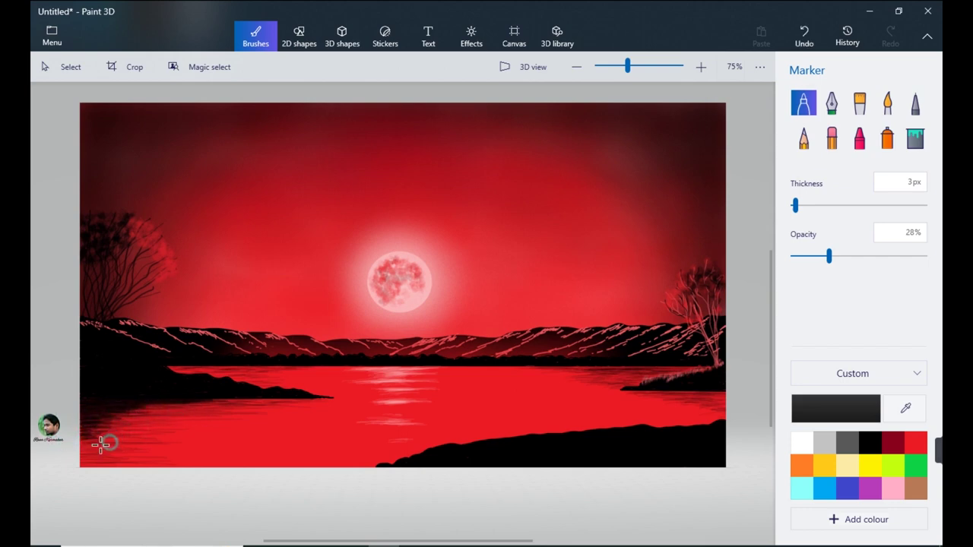
left_click_drag(191, 463, 130, 458)
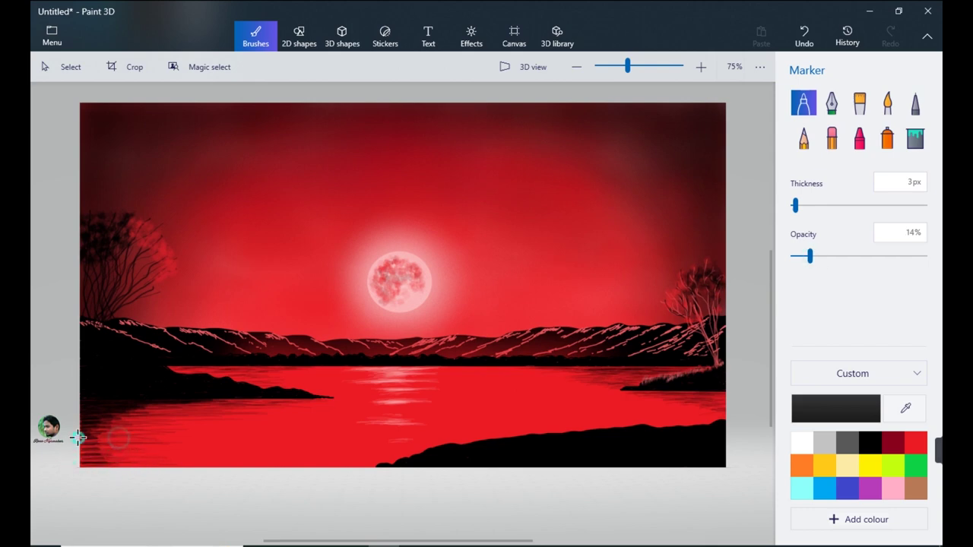
Step: Soften the dark ripples at the lake's left edge with fainter black strokes, finishing with 1 px at 9% opacity
mouse_move(120, 434)
left_mouse_down()
mouse_move(158, 435)
mouse_move(202, 410)
mouse_move(147, 415)
mouse_move(103, 435)
mouse_move(101, 422)
mouse_move(164, 419)
mouse_move(74, 444)
left_mouse_up()
left_click_drag(795, 205, 793, 206)
left_click_drag(810, 257, 803, 256)
mouse_move(196, 432)
left_mouse_down()
mouse_move(214, 429)
mouse_move(85, 446)
left_mouse_up()
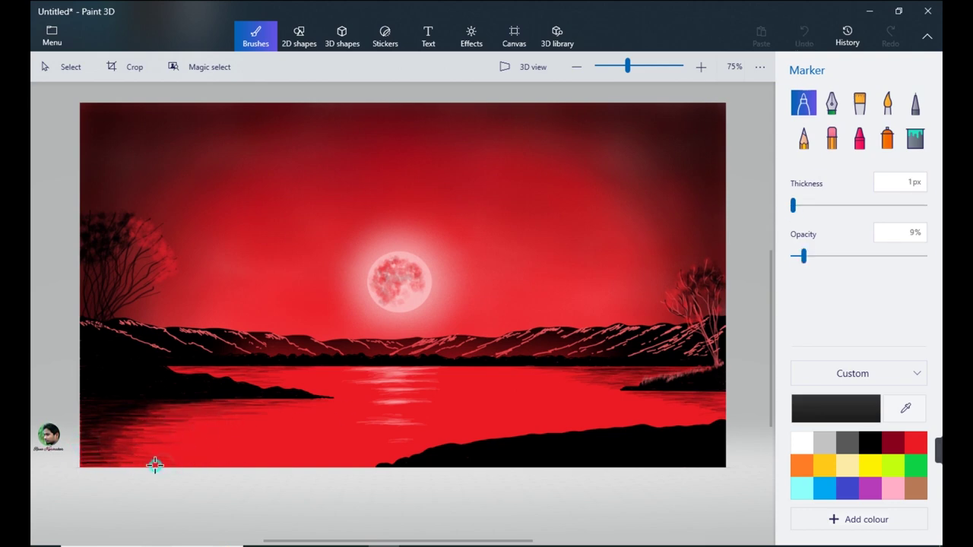
Step: Draw tall black grass blades all along the foreground bank's upper edge with a 1 to 2 px Marker at 96% opacity
left_click_drag(804, 256, 832, 257)
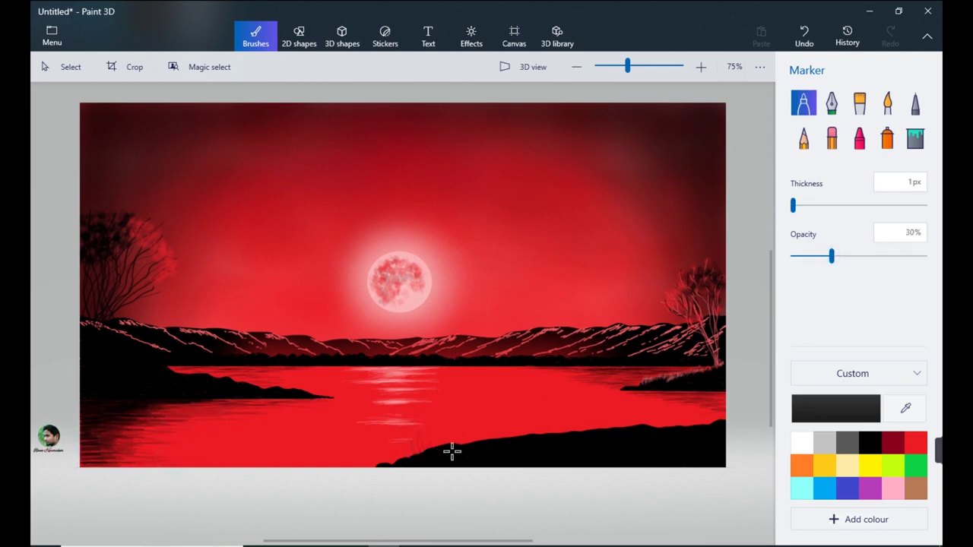
left_click_drag(832, 256, 845, 256)
left_click_drag(793, 205, 796, 205)
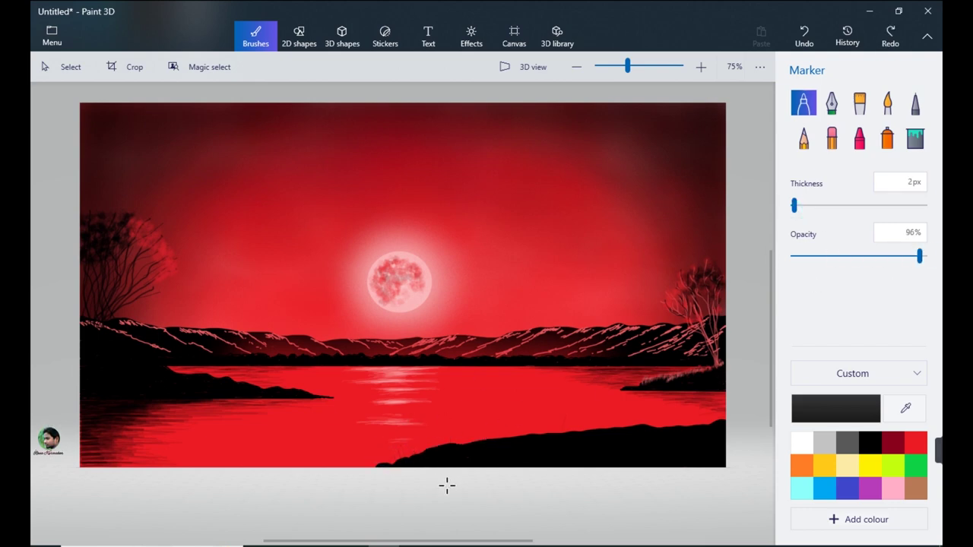
mouse_move(420, 451)
left_mouse_down()
mouse_move(441, 430)
mouse_move(450, 447)
mouse_move(455, 432)
mouse_move(460, 441)
mouse_move(439, 434)
mouse_move(399, 464)
mouse_move(382, 457)
mouse_move(386, 448)
mouse_move(471, 441)
mouse_move(454, 429)
mouse_move(506, 434)
mouse_move(472, 434)
mouse_move(515, 430)
mouse_move(511, 421)
mouse_move(549, 418)
mouse_move(567, 430)
mouse_move(498, 432)
mouse_move(584, 432)
mouse_move(615, 403)
mouse_move(584, 414)
left_mouse_up()
left_click_drag(533, 430, 532, 417)
left_click_drag(617, 434, 613, 410)
mouse_move(632, 431)
left_mouse_down()
mouse_move(621, 404)
mouse_move(643, 411)
mouse_move(625, 423)
left_mouse_up()
mouse_move(603, 439)
left_mouse_down()
mouse_move(601, 419)
mouse_move(587, 426)
mouse_move(604, 417)
left_mouse_up()
mouse_move(638, 436)
left_mouse_down()
mouse_move(631, 411)
mouse_move(601, 415)
left_mouse_up()
mouse_move(580, 443)
left_mouse_down()
mouse_move(578, 426)
mouse_move(657, 429)
mouse_move(692, 423)
mouse_move(639, 424)
mouse_move(722, 413)
mouse_move(687, 397)
mouse_move(667, 419)
mouse_move(651, 422)
mouse_move(639, 403)
mouse_move(636, 426)
mouse_move(611, 425)
mouse_move(600, 397)
mouse_move(600, 443)
mouse_move(616, 428)
mouse_move(630, 430)
mouse_move(582, 421)
mouse_move(580, 393)
mouse_move(572, 432)
mouse_move(539, 393)
mouse_move(523, 421)
mouse_move(525, 406)
mouse_move(500, 424)
mouse_move(479, 408)
mouse_move(461, 437)
mouse_move(439, 426)
mouse_move(426, 454)
mouse_move(396, 437)
left_mouse_up()
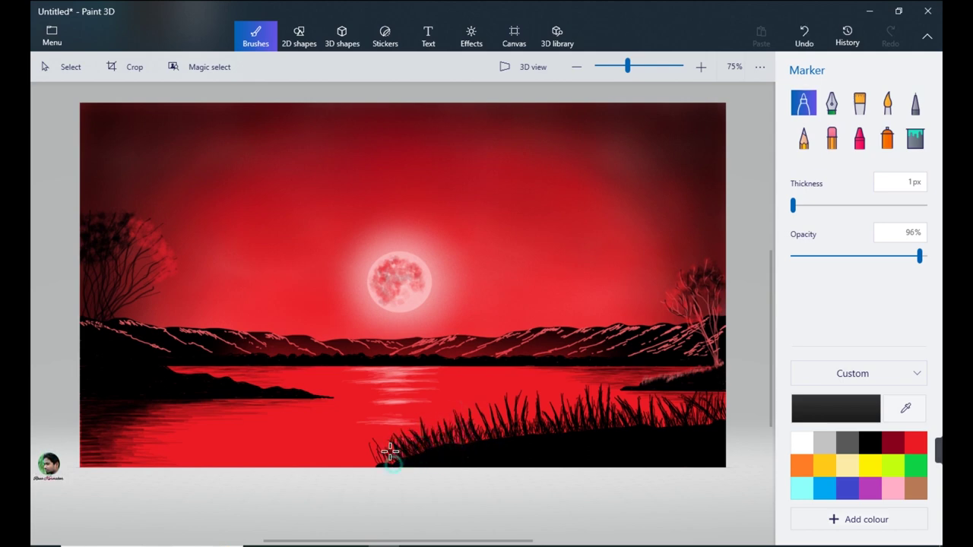
Step: Add light red grass highlights along the left bank's upper edge with a 5 px Pencil at 31% opacity
left_click(804, 136)
left_click(905, 408)
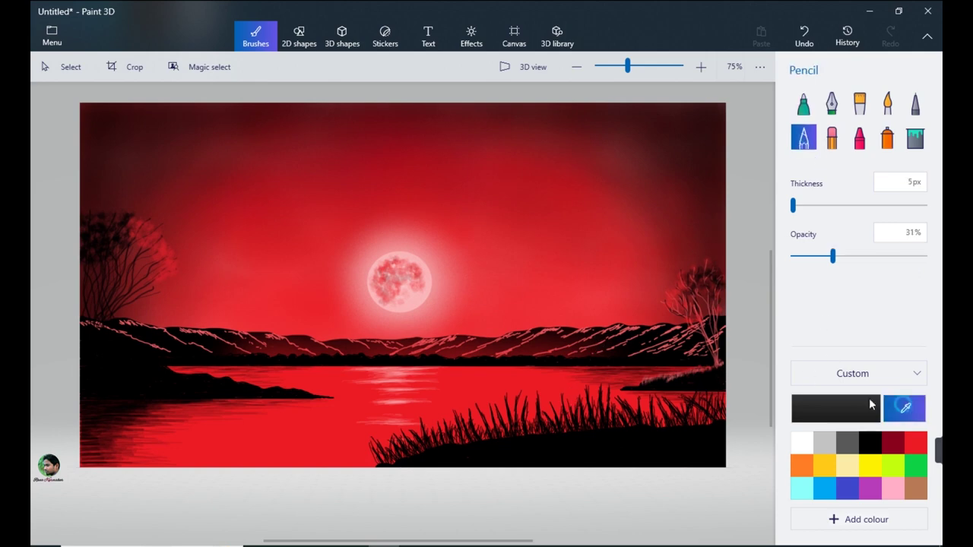
left_click(317, 374)
mouse_move(242, 384)
left_mouse_down()
mouse_move(256, 388)
mouse_move(233, 384)
mouse_move(280, 392)
left_mouse_up()
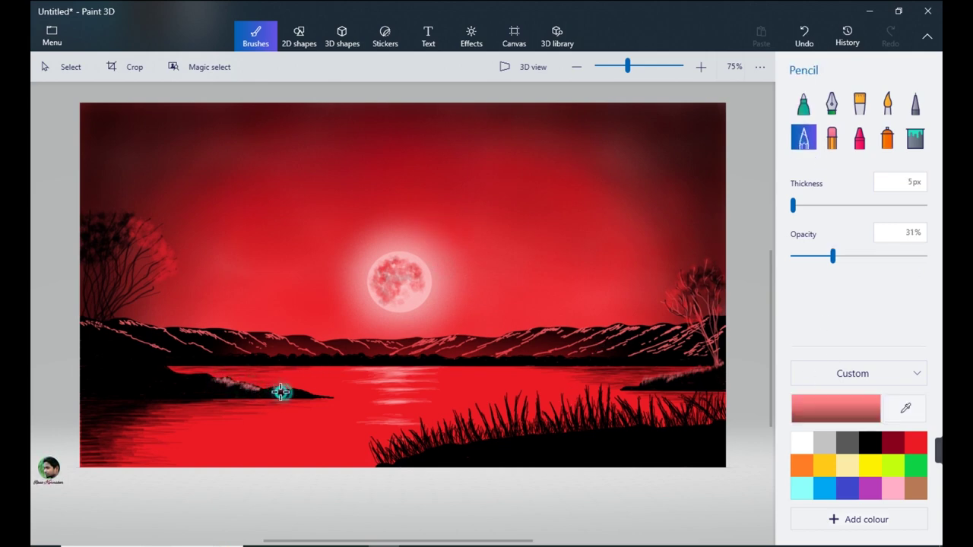
left_click_drag(193, 375, 211, 373)
mouse_move(144, 365)
left_mouse_down()
mouse_move(165, 371)
mouse_move(114, 360)
mouse_move(148, 366)
left_mouse_up()
Step: Add paler pink grass highlights to the left and right banks with a 5 px Pencil, raising its opacity to 46%
left_click(905, 409)
left_click(712, 289)
mouse_move(205, 386)
left_mouse_down()
mouse_move(144, 365)
mouse_move(196, 374)
left_mouse_up()
left_click_drag(832, 256, 853, 256)
left_click_drag(178, 370, 199, 371)
left_click_drag(652, 367, 701, 368)
left_click(803, 103)
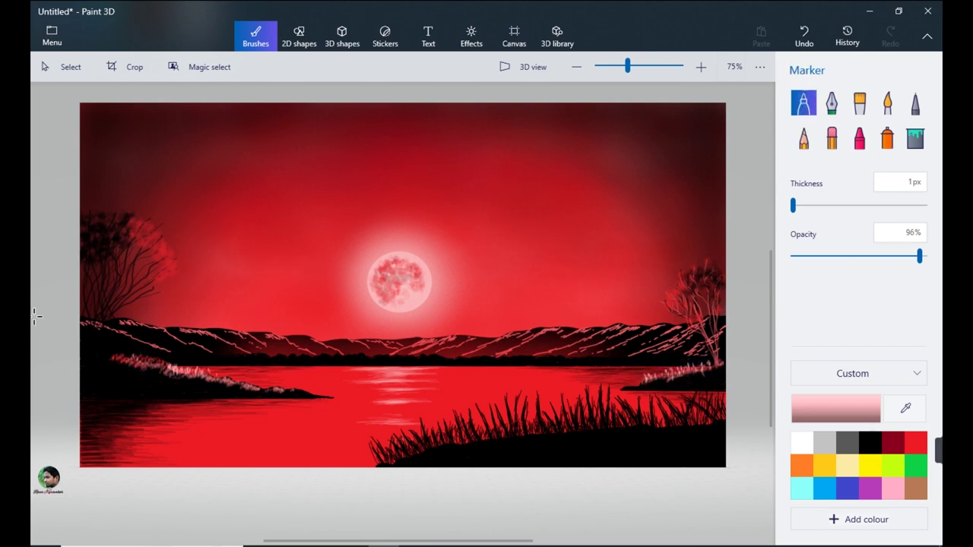
left_click(901, 408)
left_click(440, 267)
left_click_drag(126, 288, 105, 346)
left_click_drag(130, 292, 99, 350)
left_click_drag(109, 314, 94, 347)
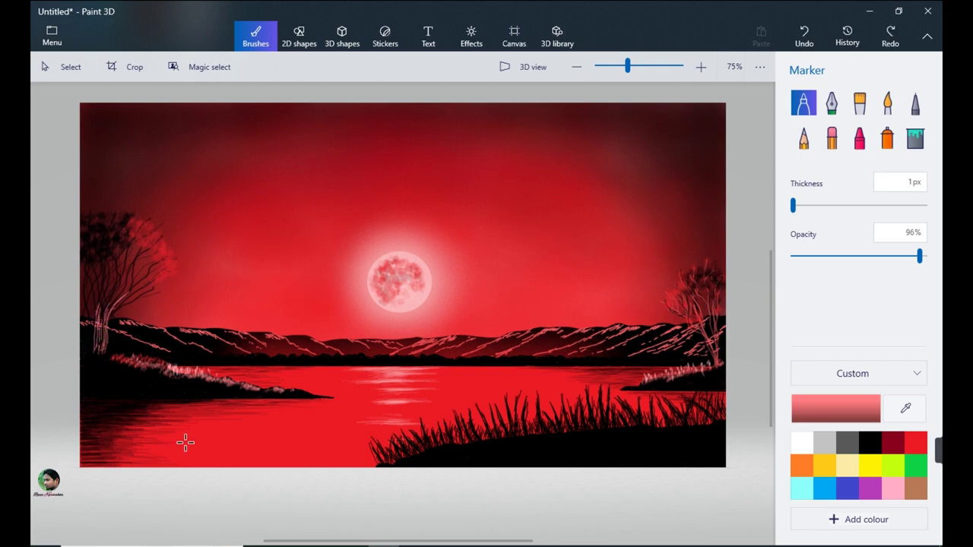
Step: Extend the grass highlights towards the left bank's tip with the moon's pink and a 5 px Pencil at 46% opacity
left_click(860, 138)
left_click_drag(261, 395, 286, 390)
left_click(905, 408)
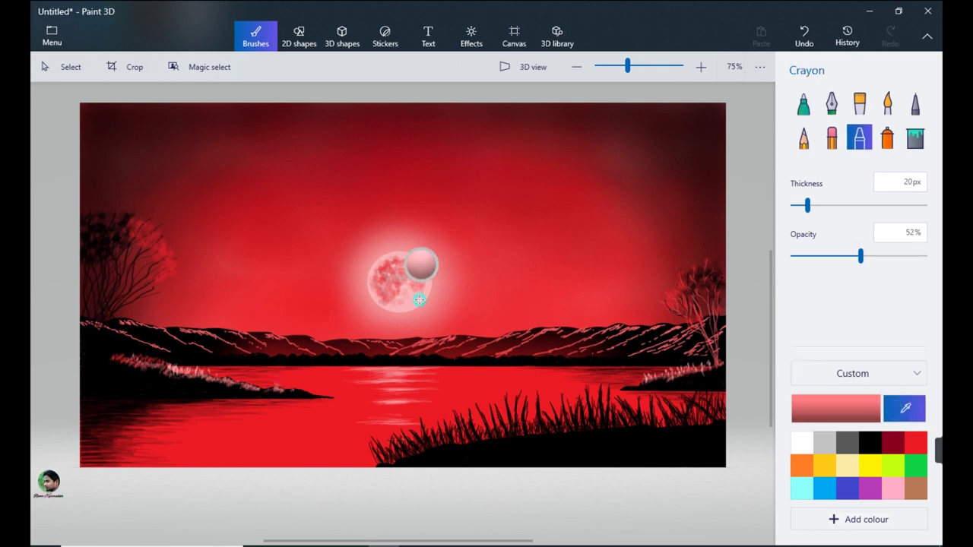
left_click(420, 264)
left_click(804, 138)
left_click_drag(228, 371, 273, 384)
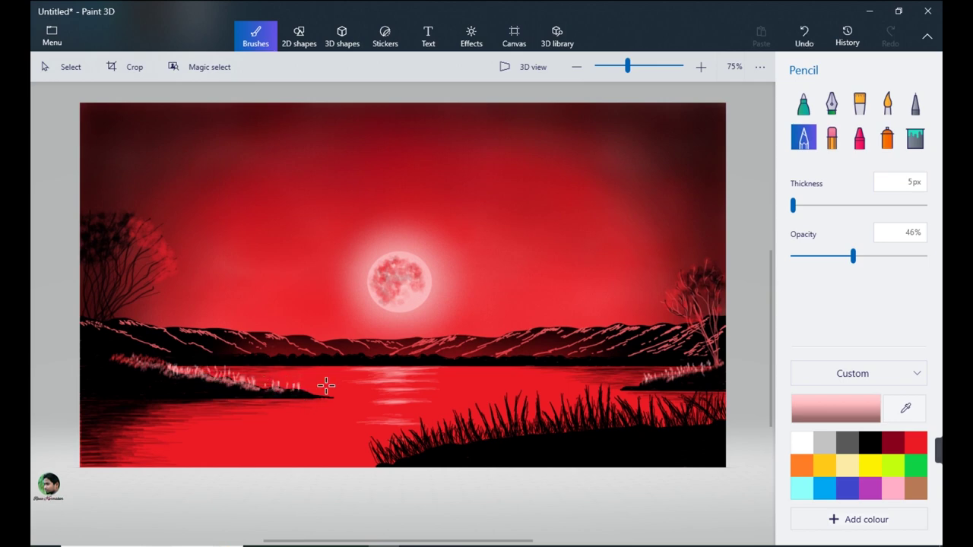
left_click_drag(282, 388, 298, 389)
Step: Texture the black foreground bank with dark red strokes sampled from the hills, using a 5 px Pencil at 46% opacity
left_click(901, 410)
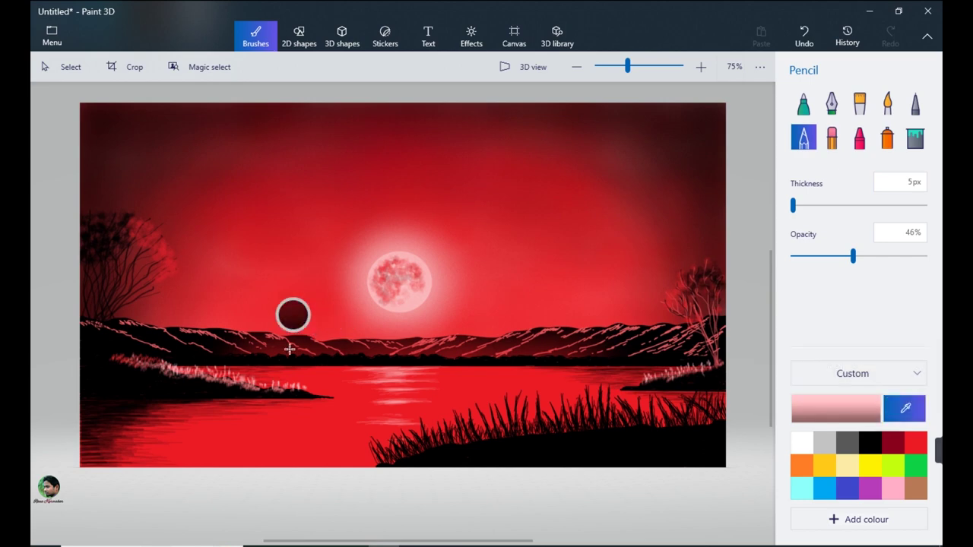
left_click(292, 343)
mouse_move(554, 446)
left_mouse_down()
mouse_move(526, 436)
mouse_move(433, 453)
left_mouse_up()
mouse_move(565, 437)
left_mouse_down()
mouse_move(492, 454)
mouse_move(556, 443)
mouse_move(530, 443)
left_mouse_up()
mouse_move(626, 438)
left_mouse_down()
mouse_move(643, 434)
mouse_move(571, 461)
mouse_move(448, 458)
left_mouse_up()
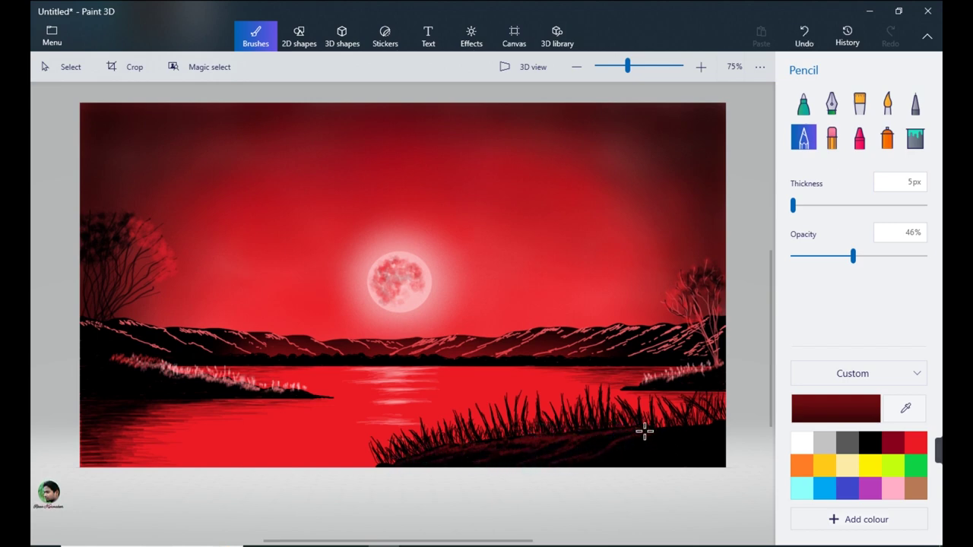
mouse_move(569, 442)
left_mouse_down()
mouse_move(700, 426)
mouse_move(617, 446)
left_mouse_up()
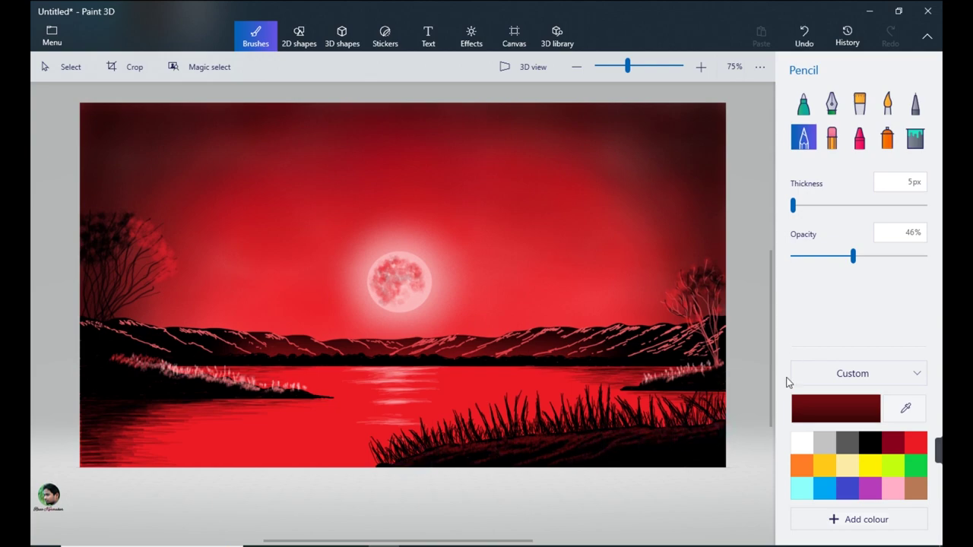
Step: Sign the painting in dark red in its lower-right corner with a 1 px Pixel pen at 100% opacity
left_click(701, 67)
left_click(701, 67)
left_click(701, 68)
left_click_drag(478, 541, 572, 540)
left_click_drag(771, 355, 771, 396)
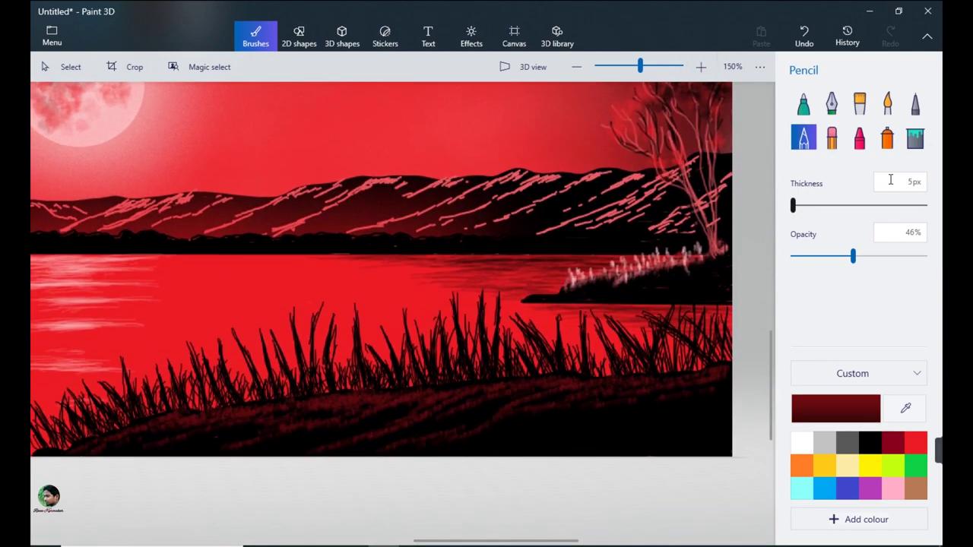
left_click(916, 103)
left_click_drag(663, 436, 681, 445)
left_click_drag(688, 441, 718, 442)
Step: Review the whole painting at 75% zoom
left_click(582, 70)
left_click(582, 70)
left_click(582, 70)
left_click_drag(771, 411, 771, 330)
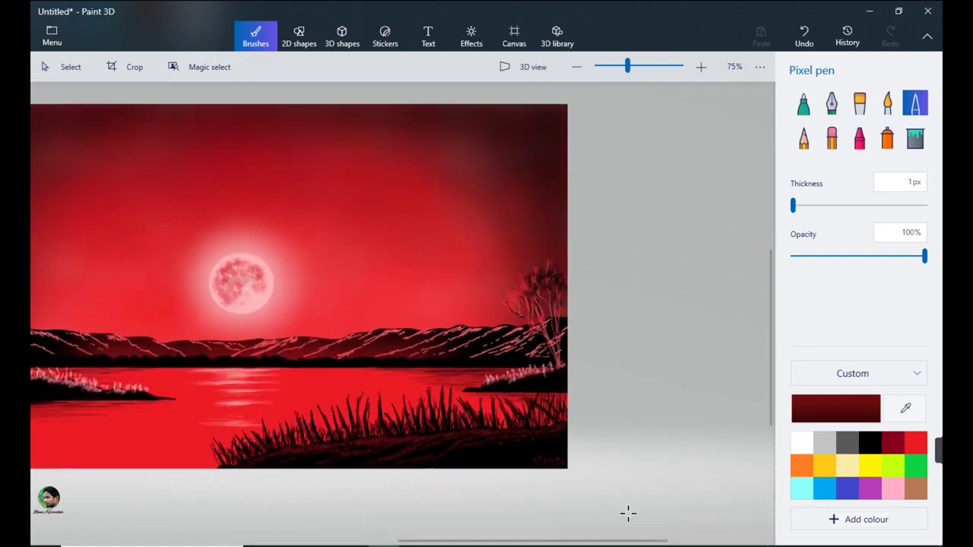
left_click_drag(628, 540, 494, 541)
left_click(701, 68)
left_click(584, 70)
left_click_drag(771, 343, 771, 337)
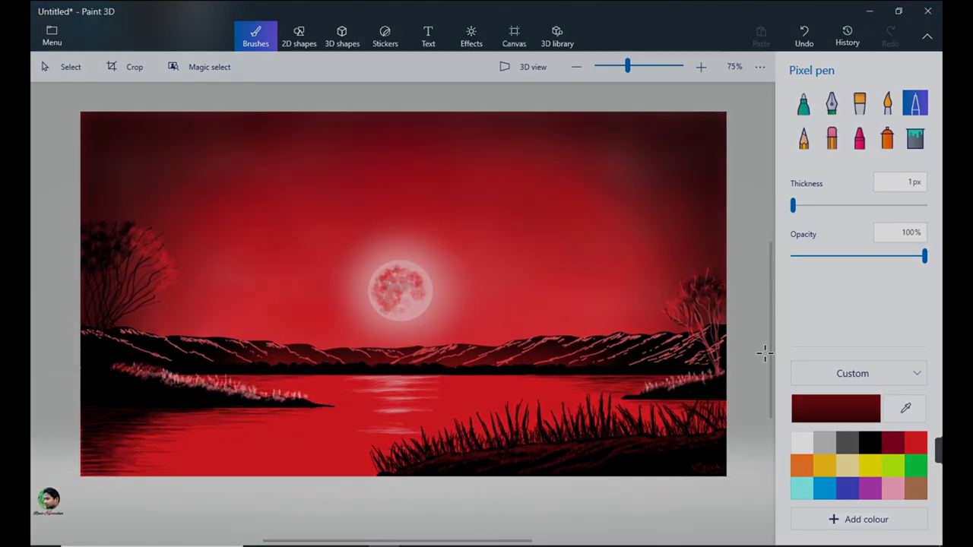